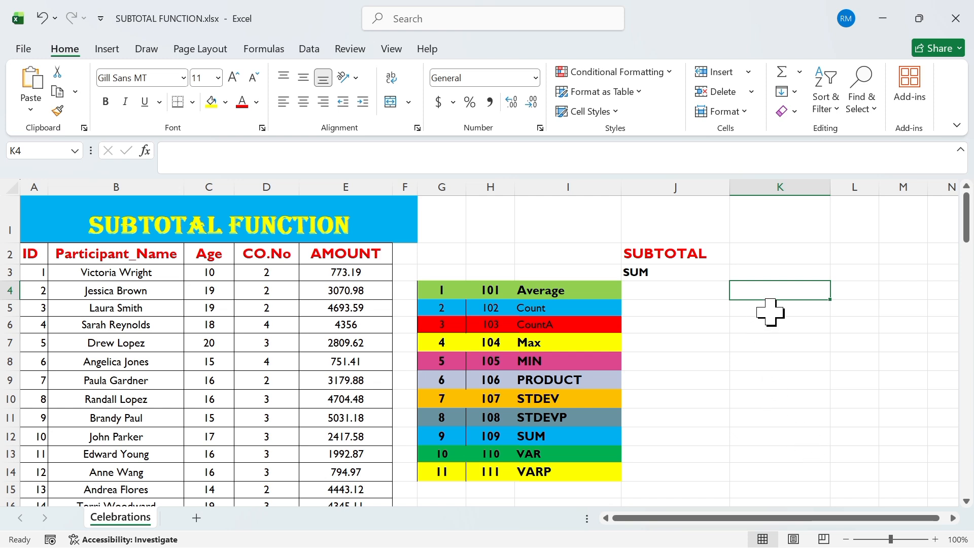
Step: Enter a SUBTOTAL formula in K2 using function 4 (MAX) over the AMOUNT range E3:E27
{"action": "left_click", "coordinate": [776, 260]}
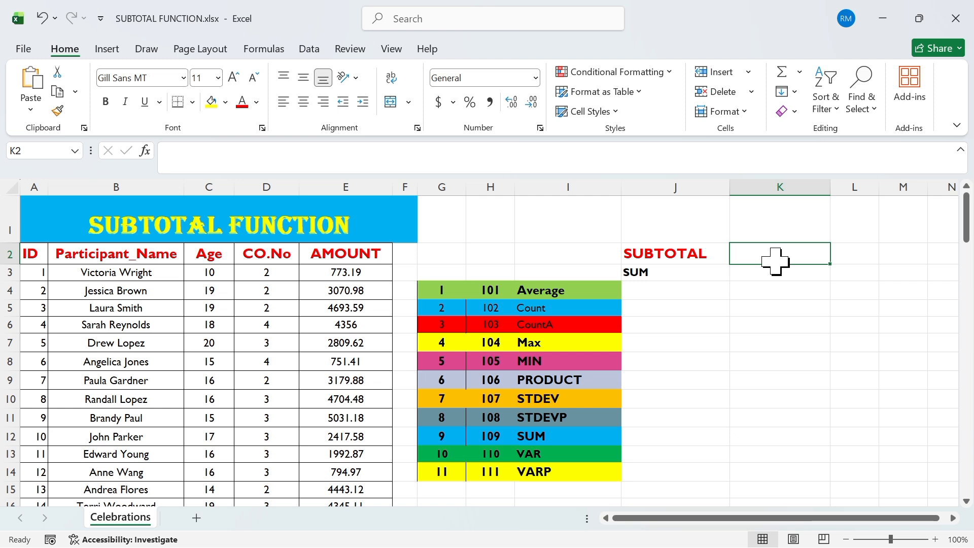
{"action": "double_click", "coordinate": [775, 259]}
{"action": "type", "text": "=su"}
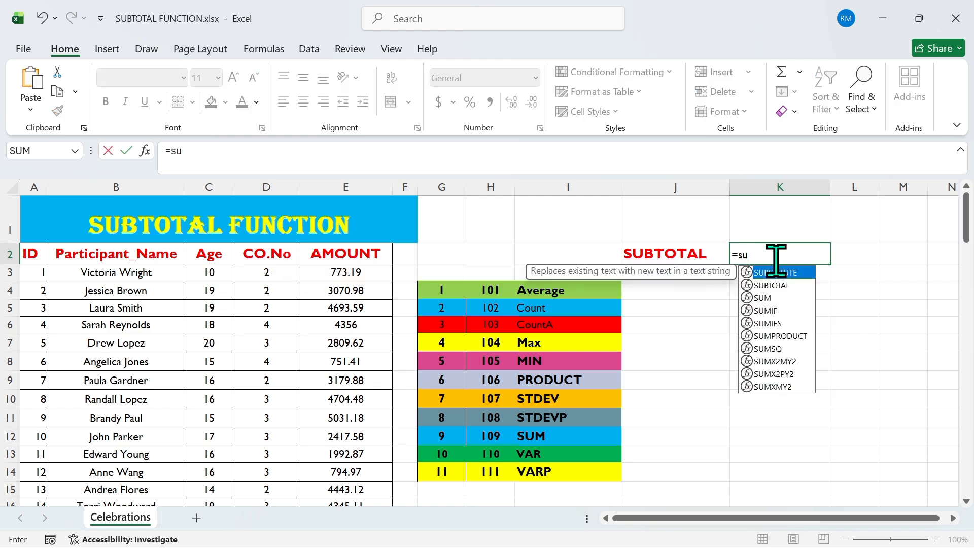
{"action": "double_click", "coordinate": [785, 285]}
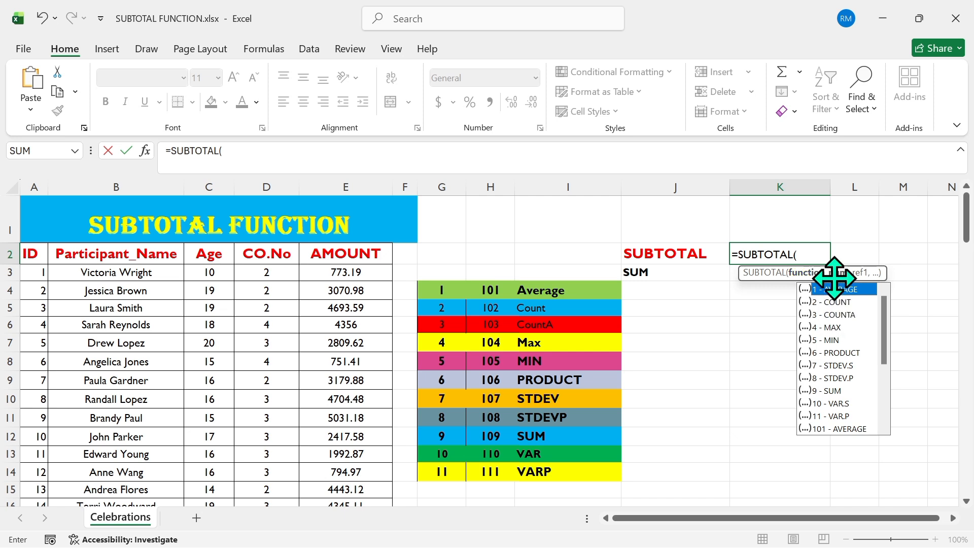
{"action": "double_click", "coordinate": [822, 328]}
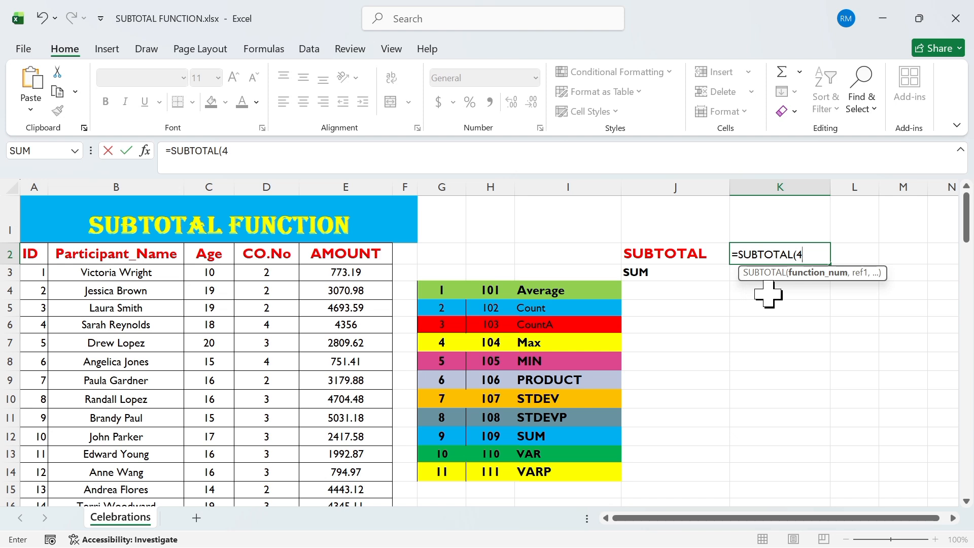
{"action": "type", "text": ","}
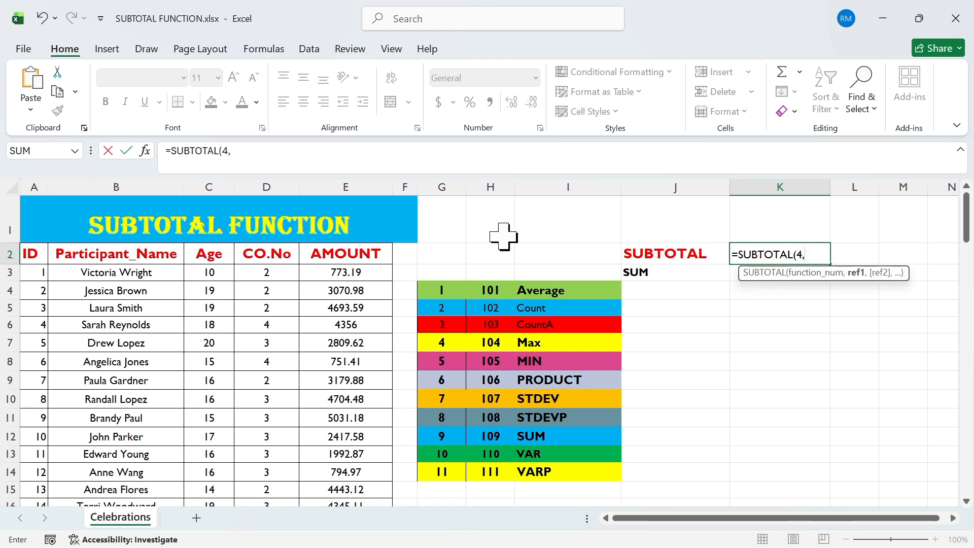
{"action": "left_click", "coordinate": [371, 272]}
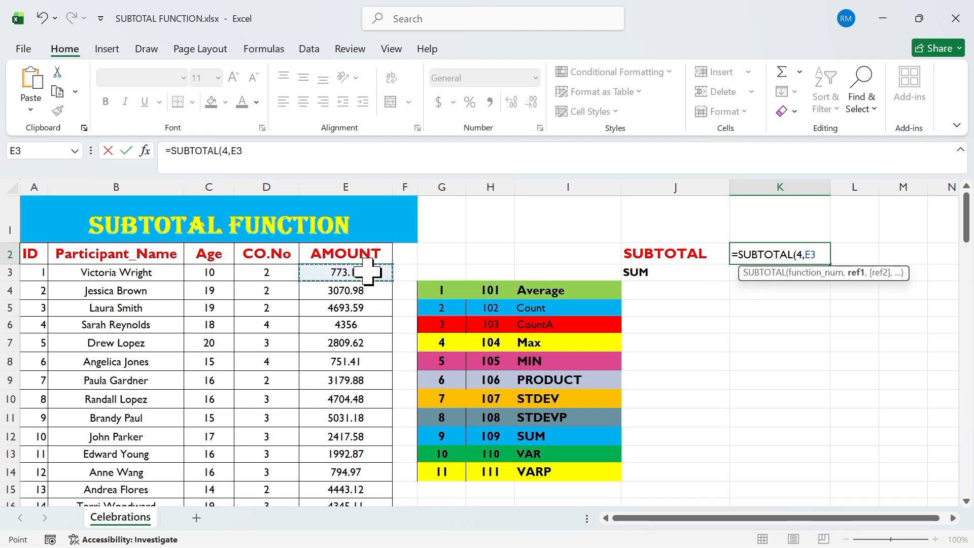
{"action": "left_click_drag", "start_coordinate": [367, 273], "coordinate": [382, 459]}
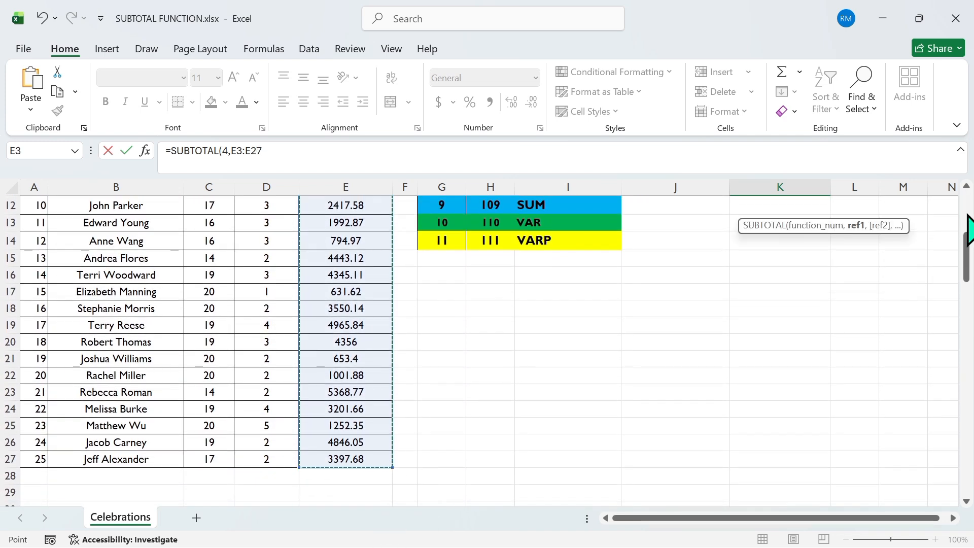
{"action": "left_click_drag", "start_coordinate": [965, 268], "coordinate": [967, 217]}
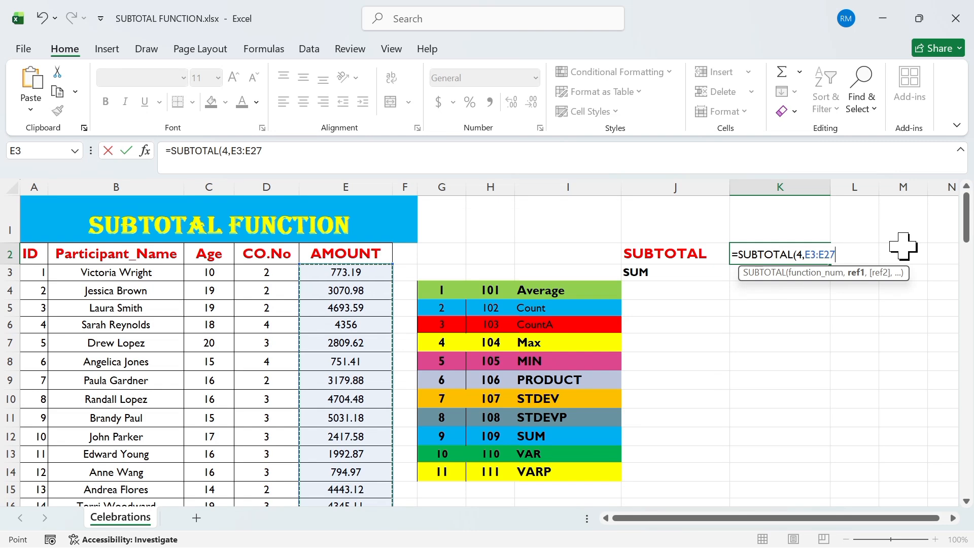
{"action": "type", "text": ")"}
{"action": "key", "text": "Return"}
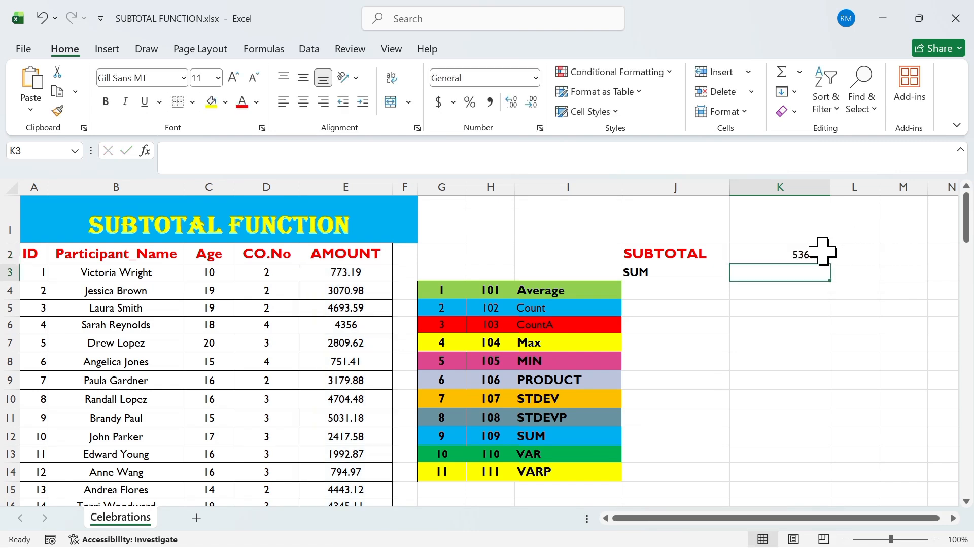
Step: Replace K2's formula with =SUBTOTAL(9,E3:E27) to sum the AMOUNT column
{"action": "left_click", "coordinate": [792, 256]}
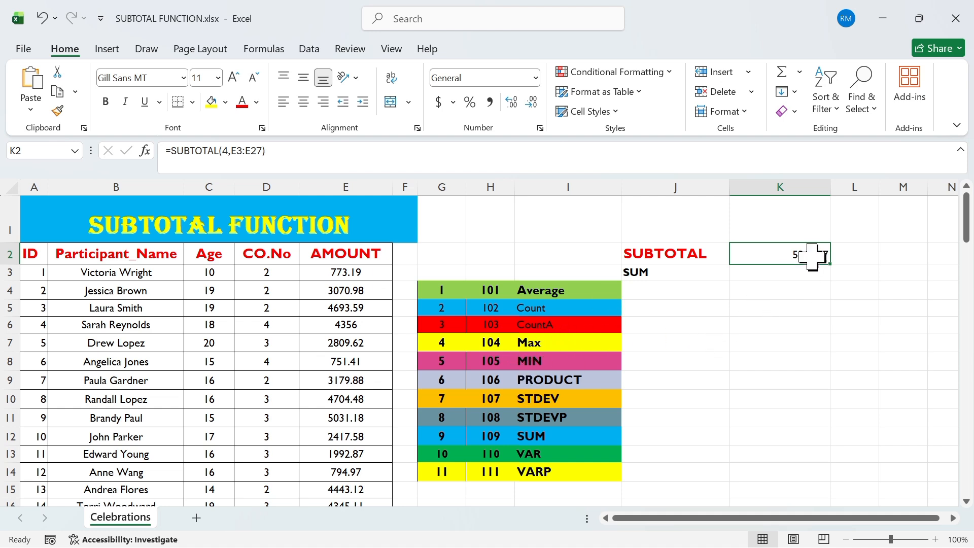
{"action": "key", "text": "BackSpace"}
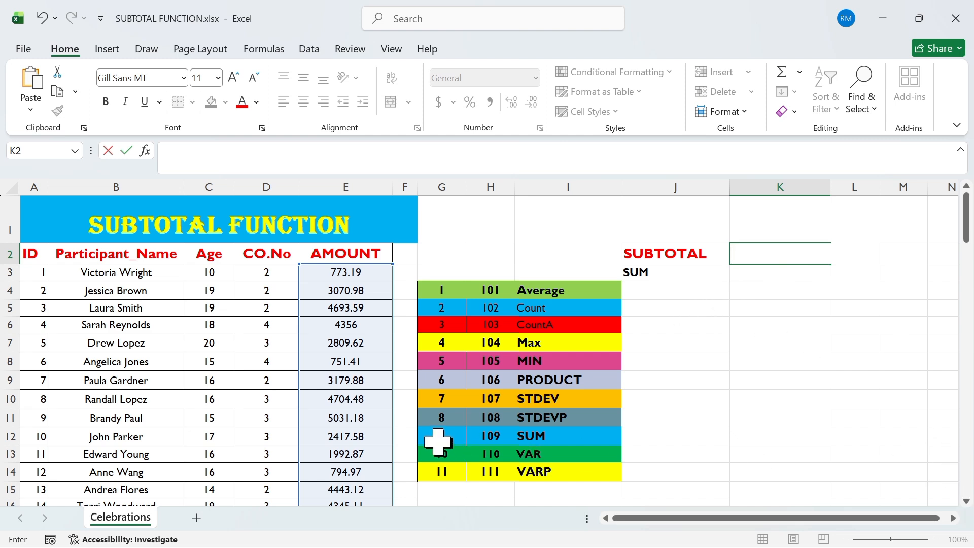
{"action": "type", "text": "="}
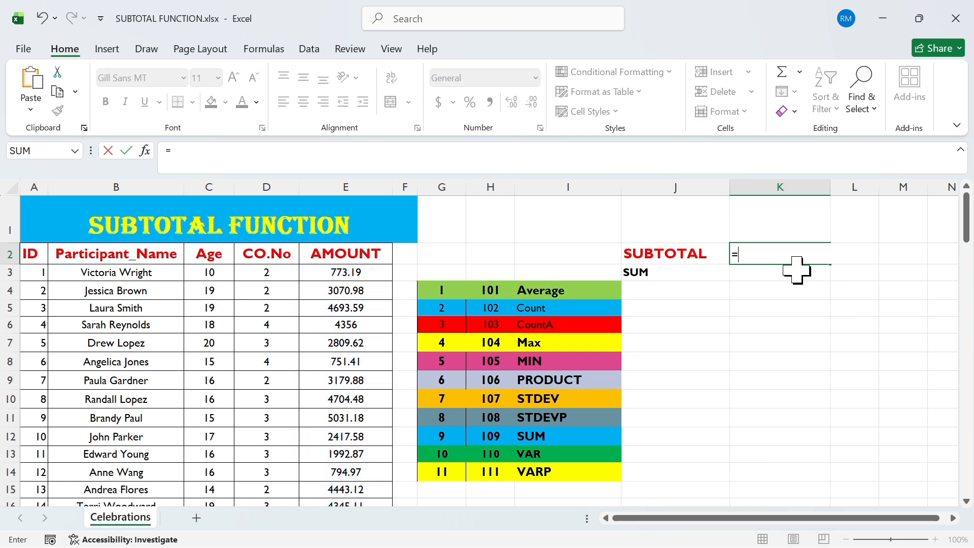
{"action": "type", "text": "su"}
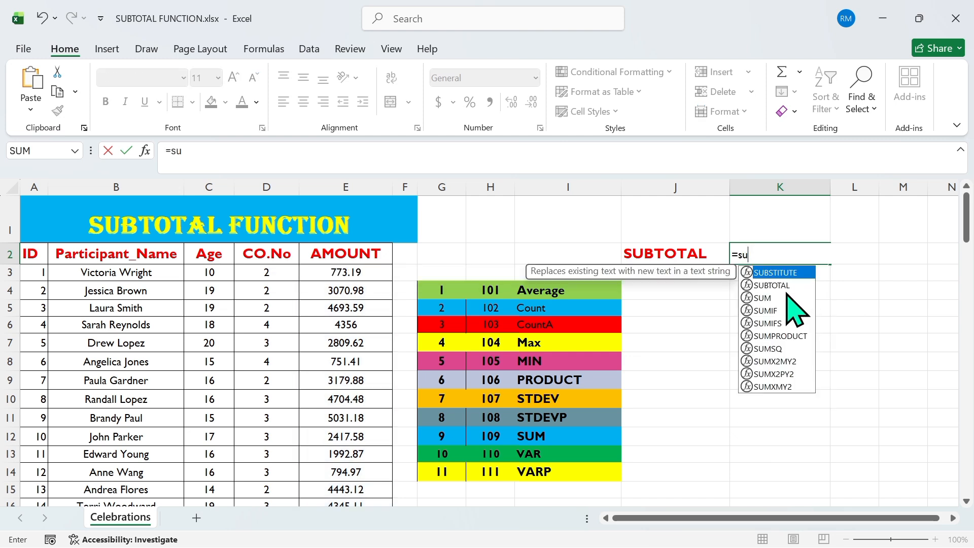
{"action": "double_click", "coordinate": [776, 285]}
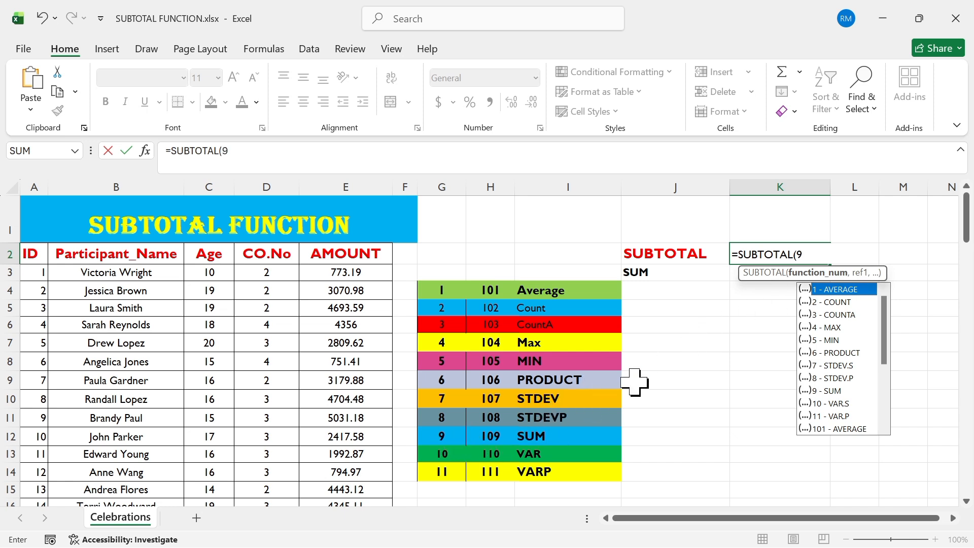
{"action": "type", "text": ","}
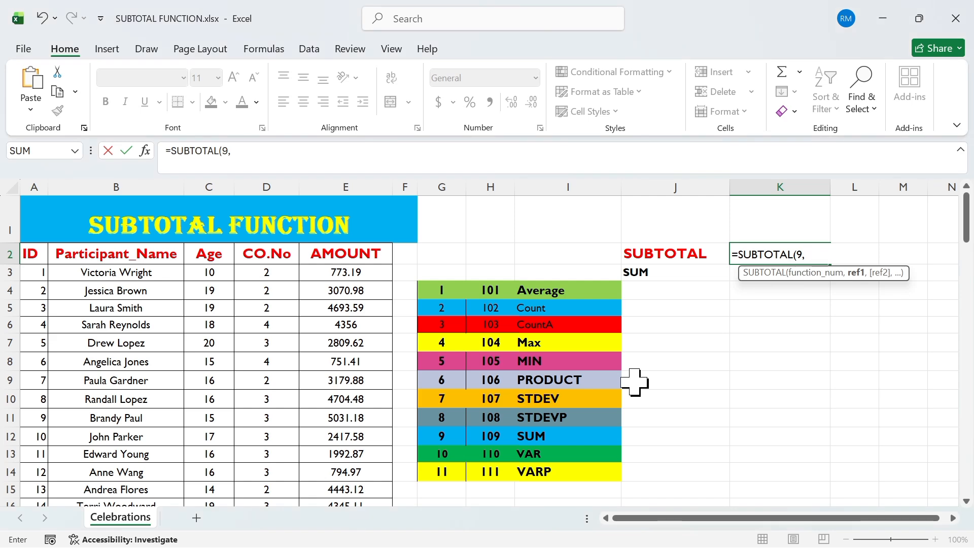
{"action": "left_click", "coordinate": [360, 274]}
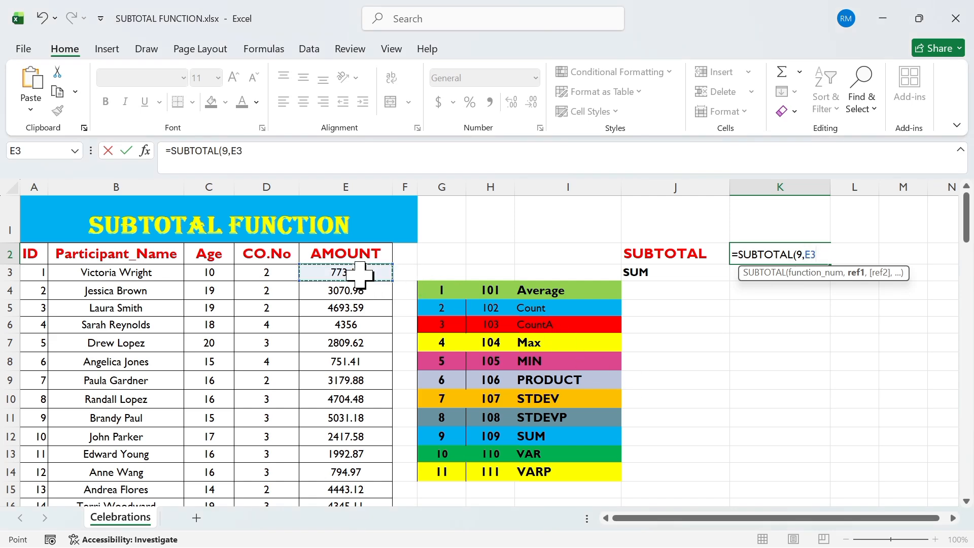
{"action": "left_click_drag", "start_coordinate": [360, 274], "coordinate": [378, 471]}
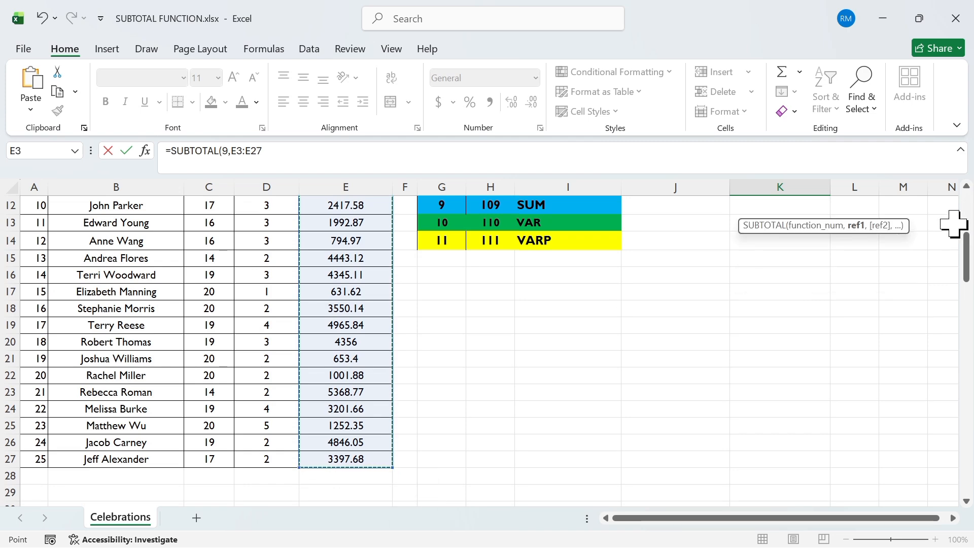
{"action": "left_click_drag", "start_coordinate": [972, 209], "coordinate": [968, 196]}
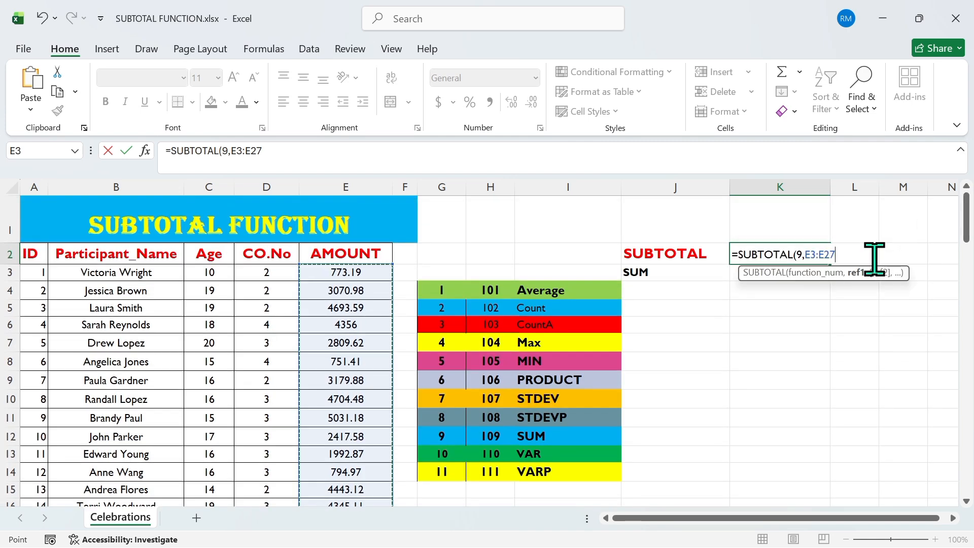
{"action": "type", "text": ")"}
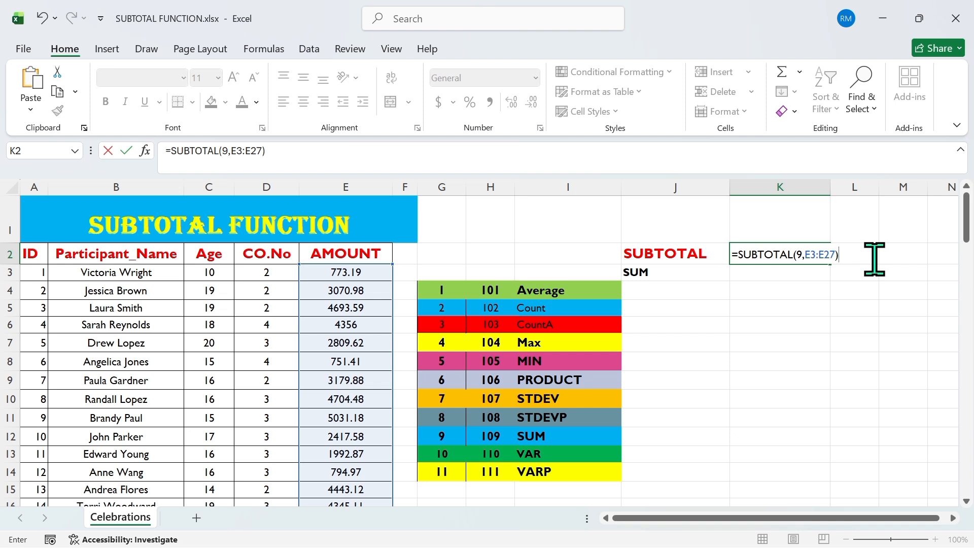
{"action": "key", "text": "Return"}
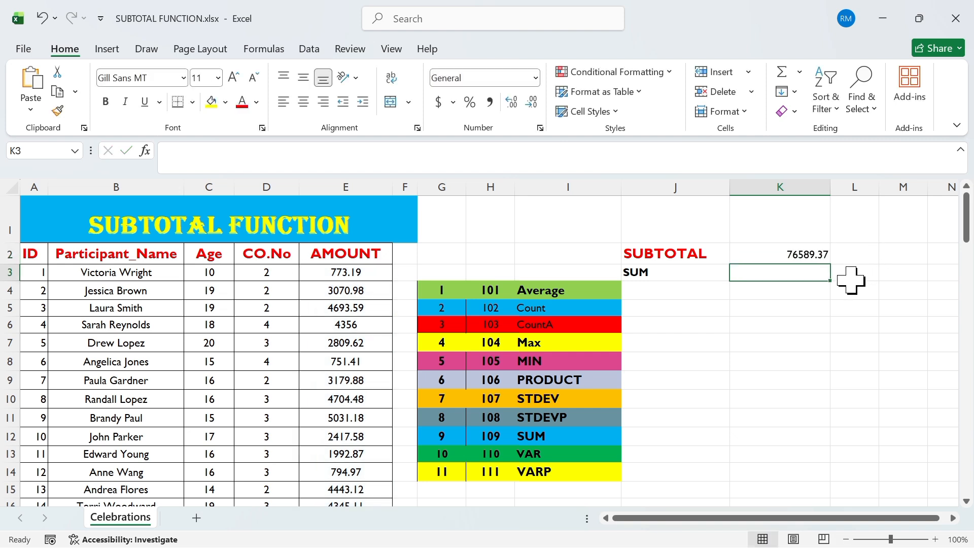
Step: Hide row 13 of the participant table
{"action": "left_click", "coordinate": [797, 257]}
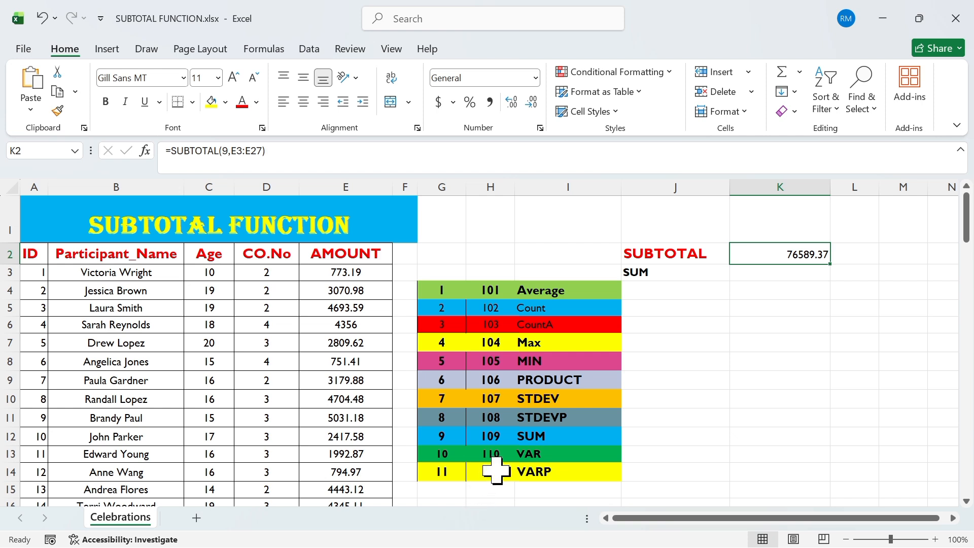
{"action": "left_click", "coordinate": [770, 272]}
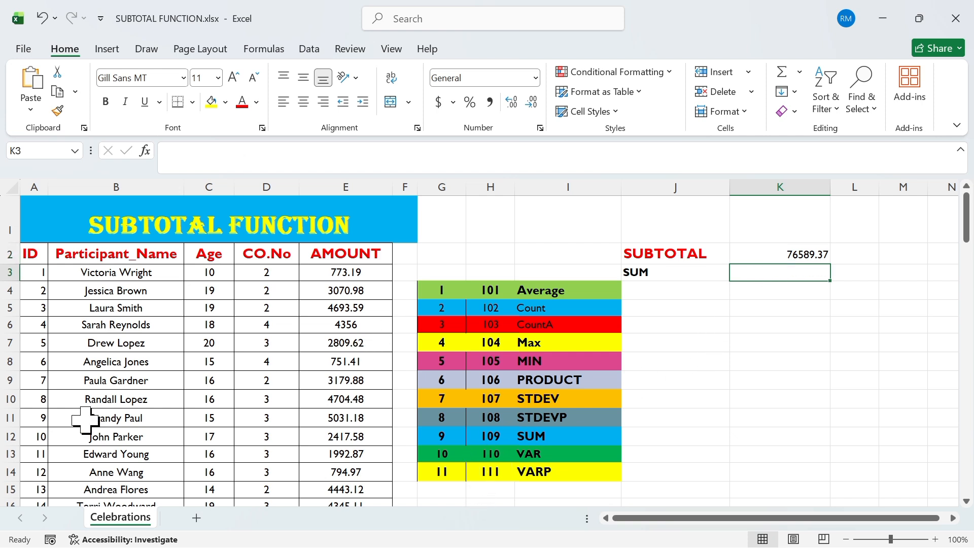
{"action": "left_click", "coordinate": [10, 453]}
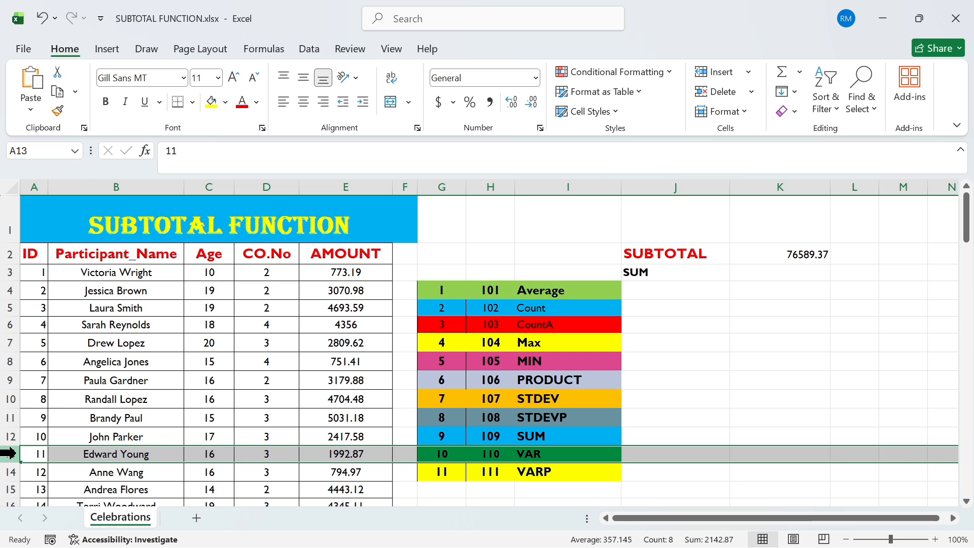
{"action": "right_click", "coordinate": [10, 453]}
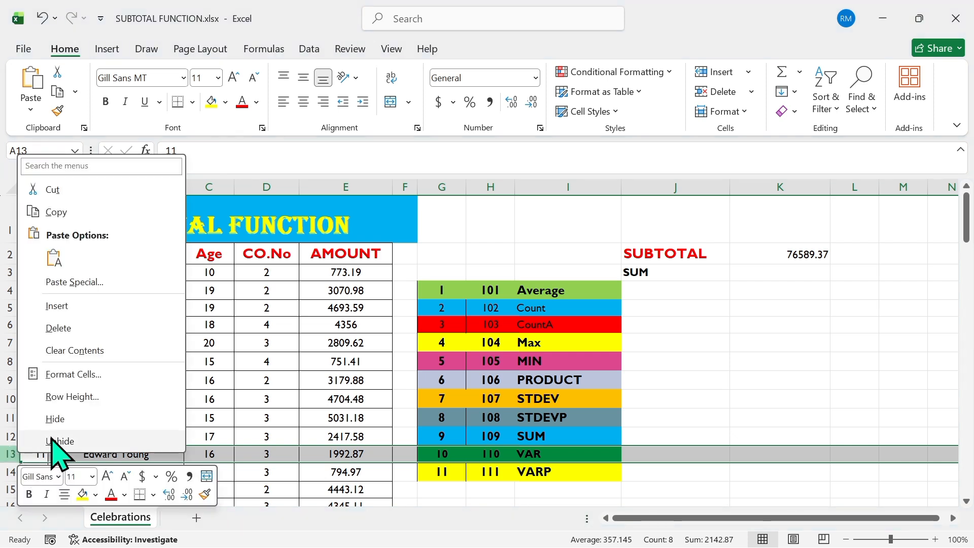
{"action": "left_click", "coordinate": [56, 418]}
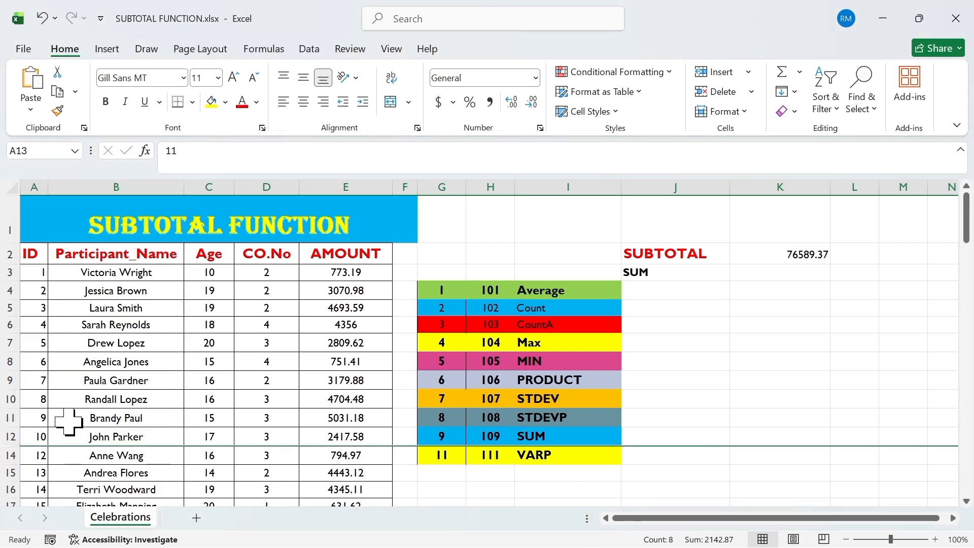
Step: Enter =SUBTOTAL(109,E3:E27) in K3 to sum the AMOUNT column while ignoring hidden rows
{"action": "left_click", "coordinate": [808, 272]}
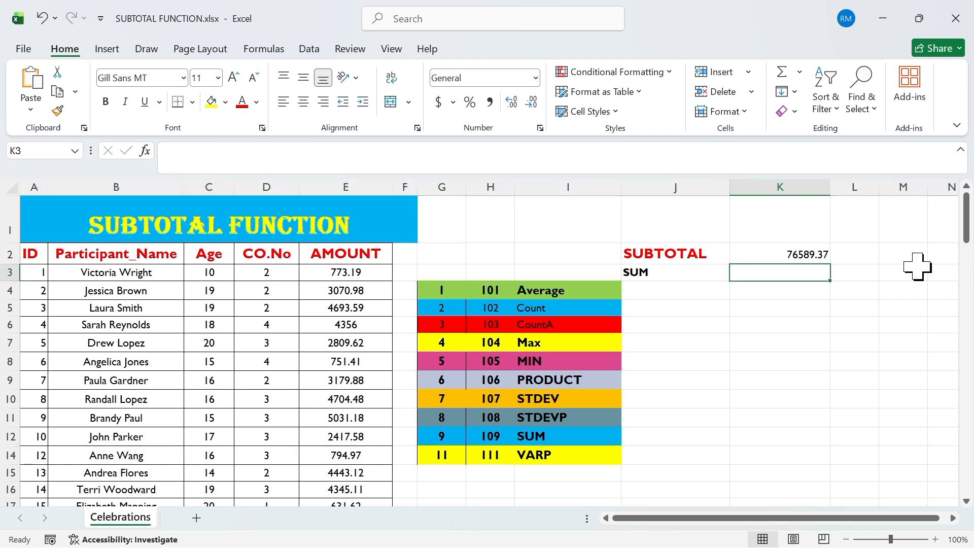
{"action": "type", "text": "="}
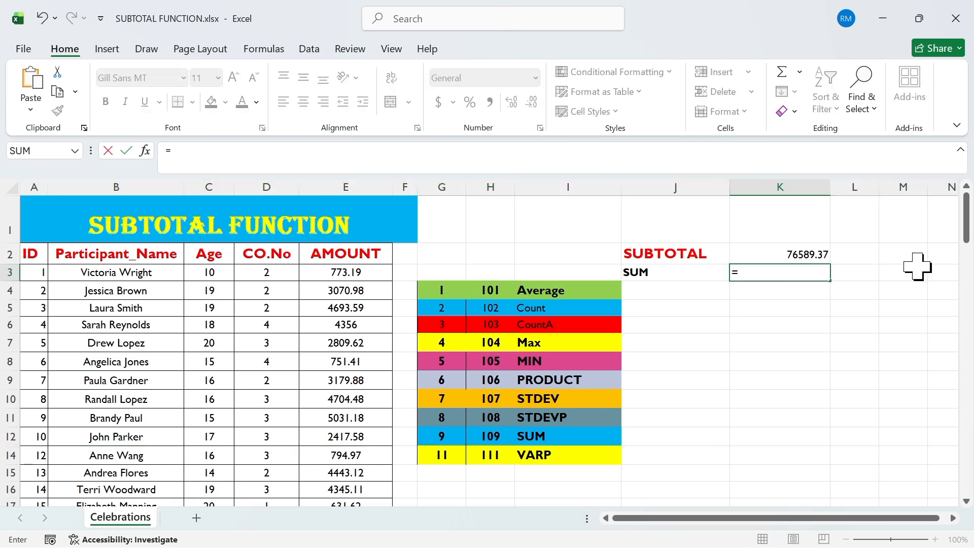
{"action": "type", "text": "su"}
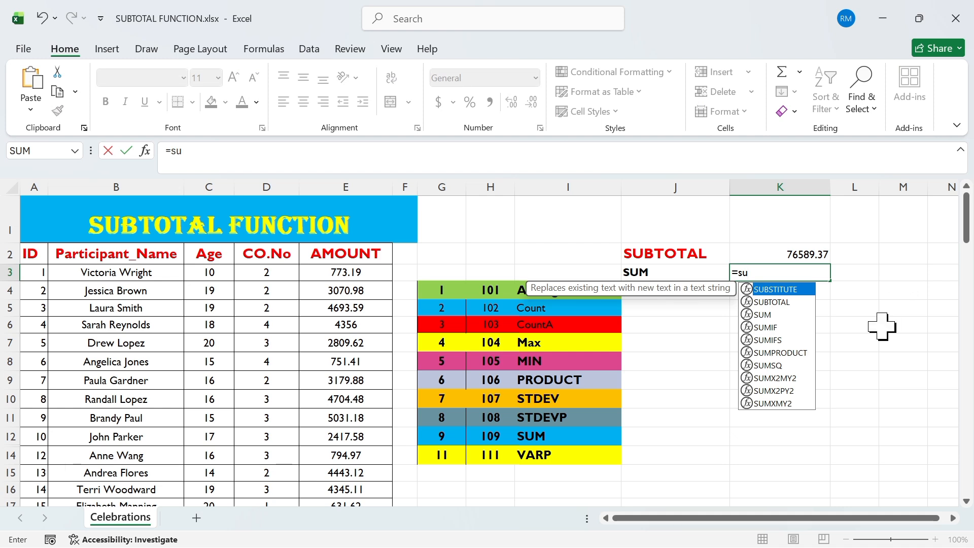
{"action": "double_click", "coordinate": [781, 302]}
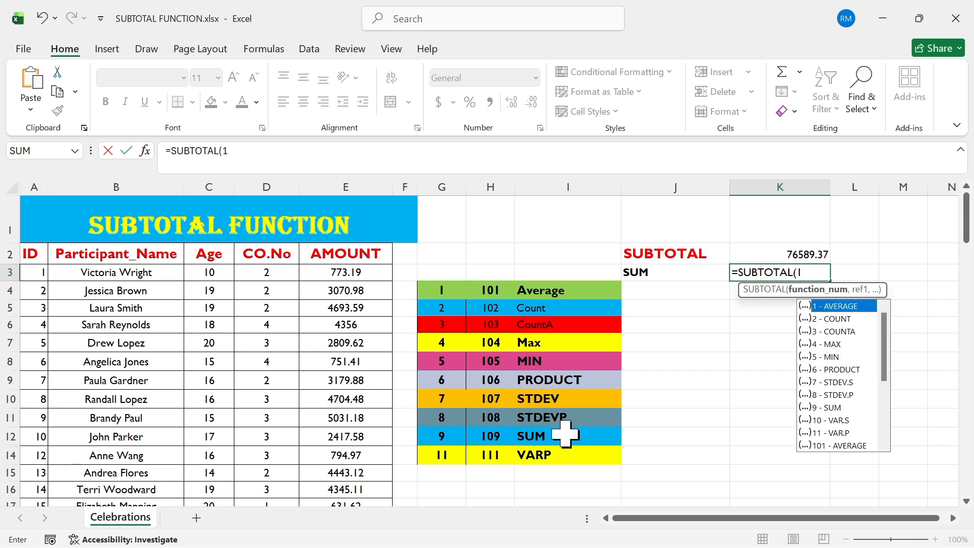
{"action": "type", "text": "109<"}
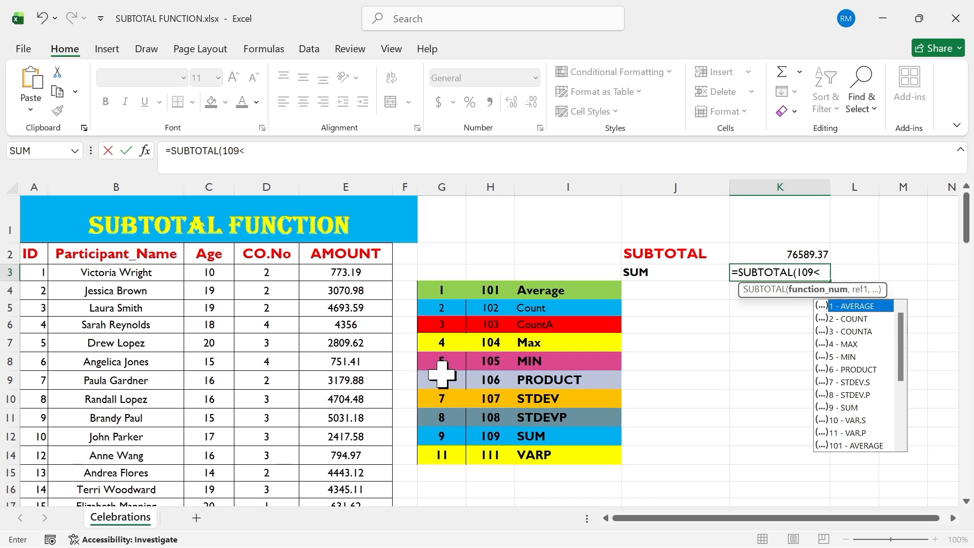
{"action": "key", "text": "BackSpace"}
{"action": "type", "text": ","}
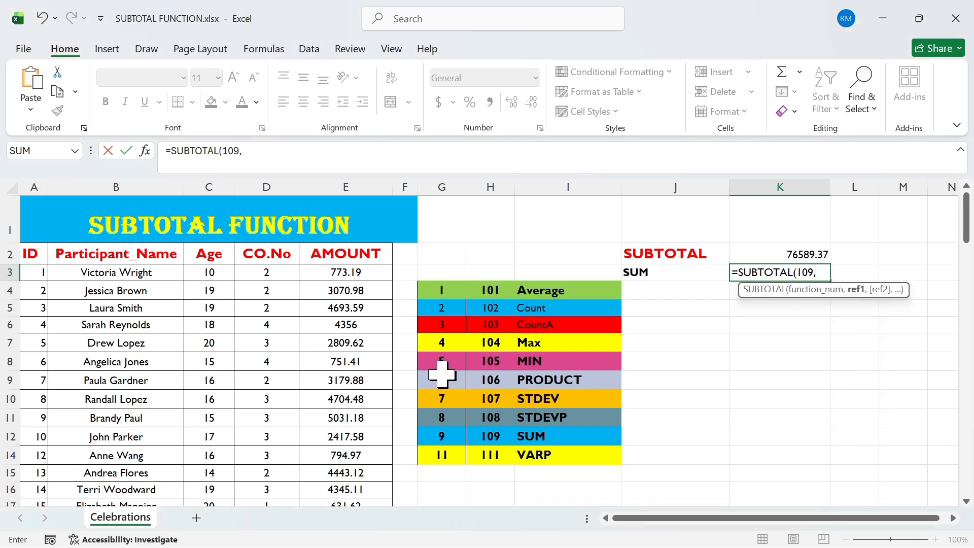
{"action": "left_click", "coordinate": [359, 274]}
{"action": "left_click_drag", "start_coordinate": [358, 274], "coordinate": [371, 483]}
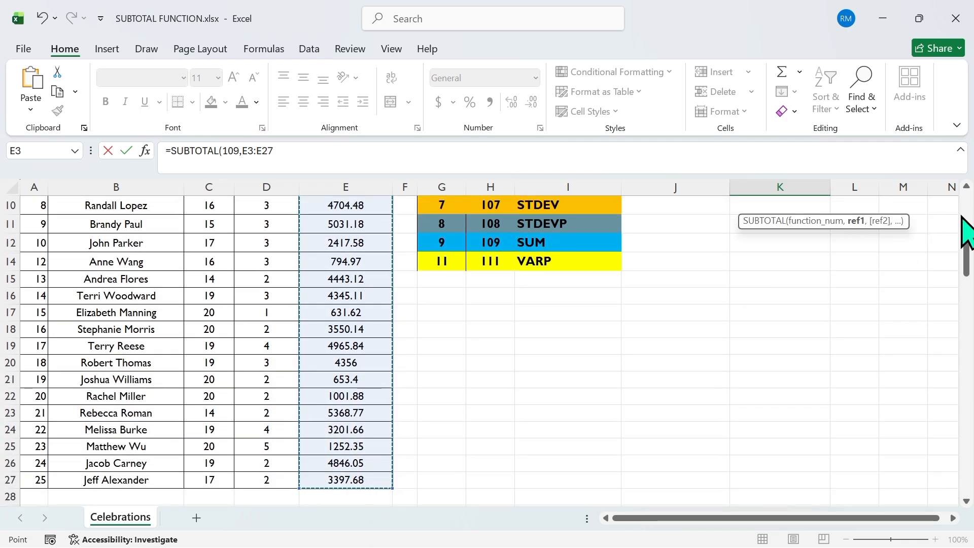
{"action": "scroll", "coordinate": [968, 213], "scroll_direction": "up", "scroll_amount": 3}
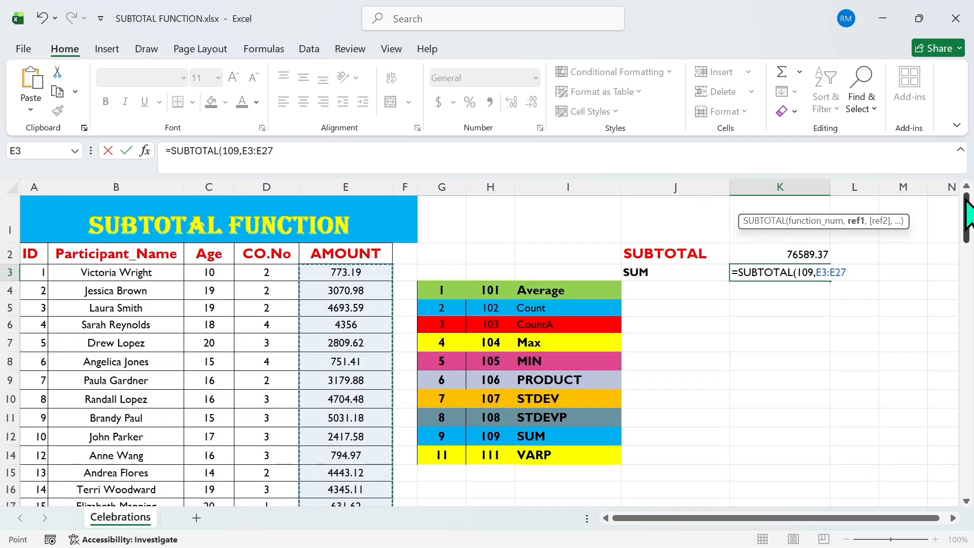
{"action": "type", "text": ")"}
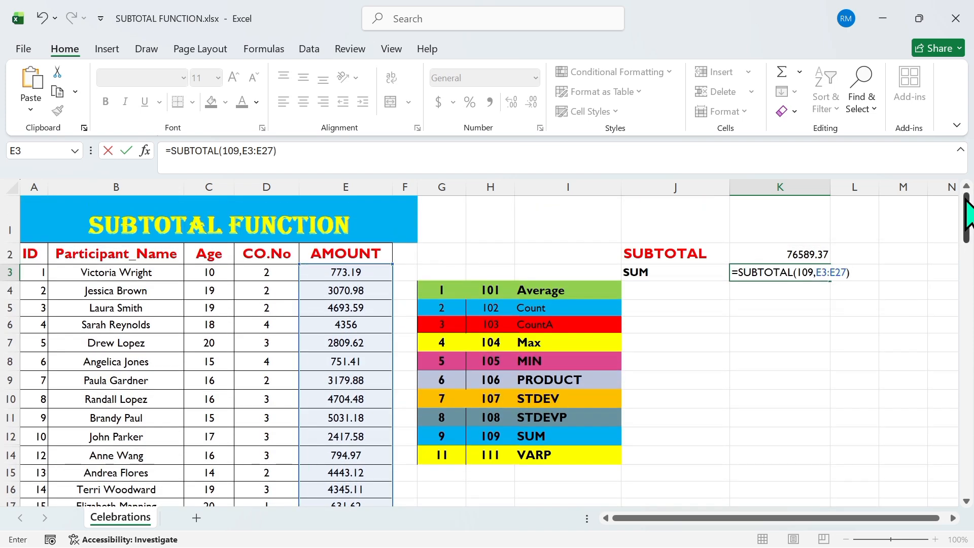
{"action": "key", "text": "Return"}
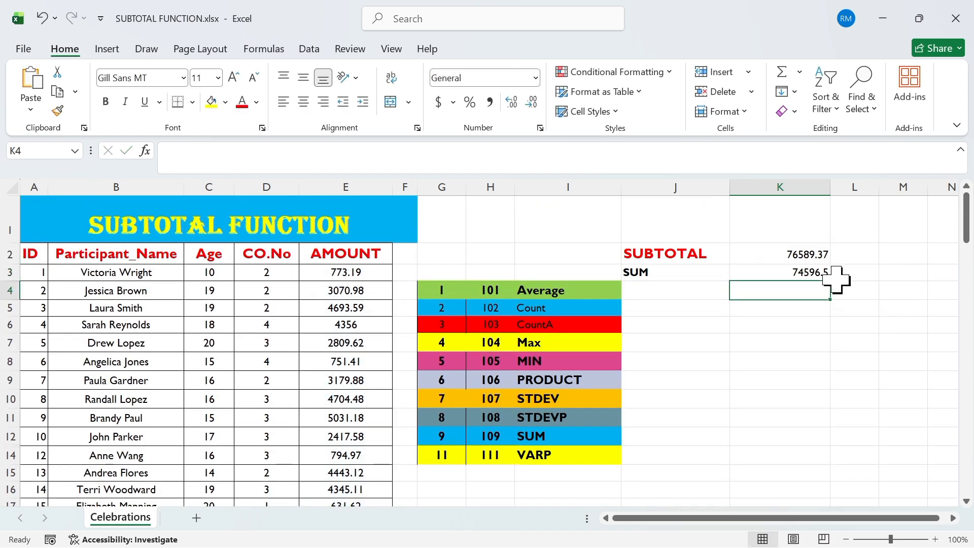
Step: Try to unhide row 13 using only row 14's header
{"action": "left_click", "coordinate": [803, 273]}
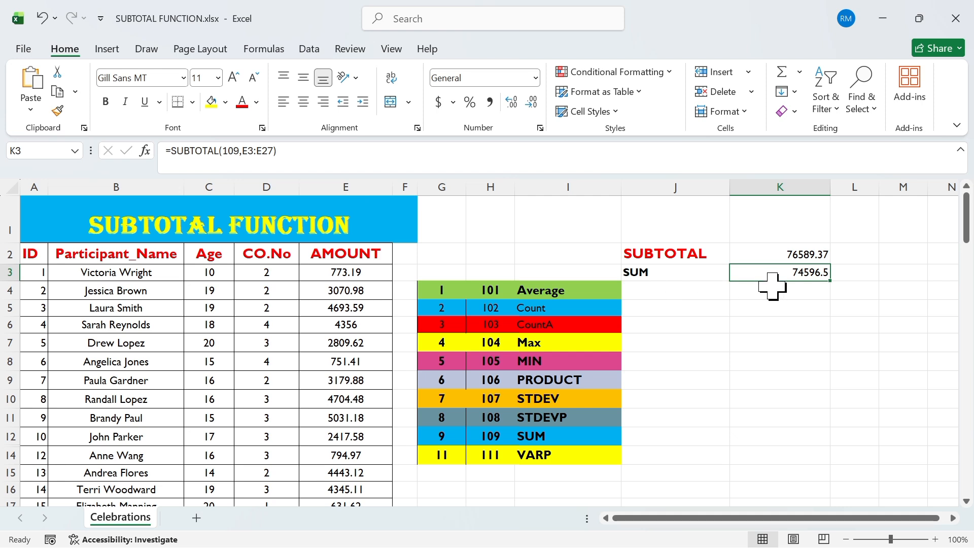
{"action": "left_click", "coordinate": [965, 501]}
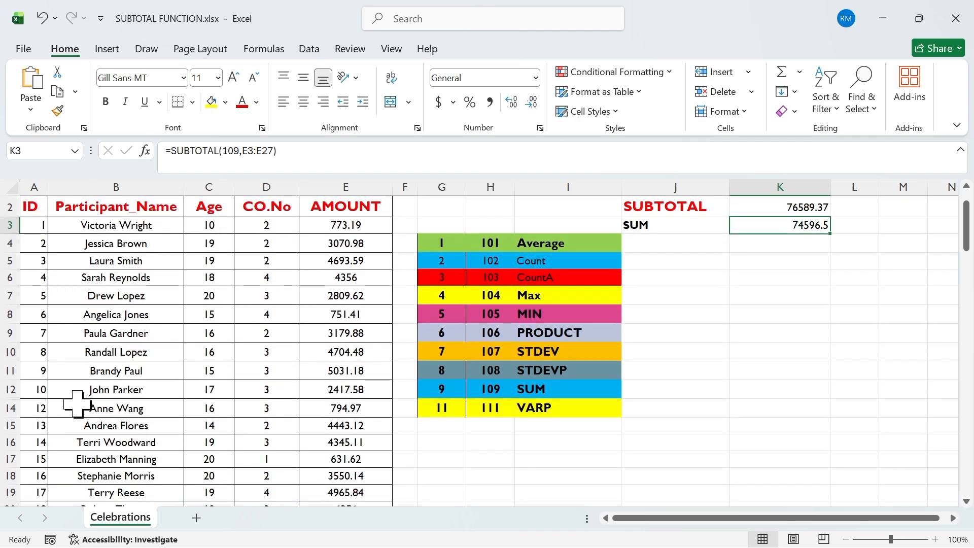
{"action": "left_click", "coordinate": [6, 408]}
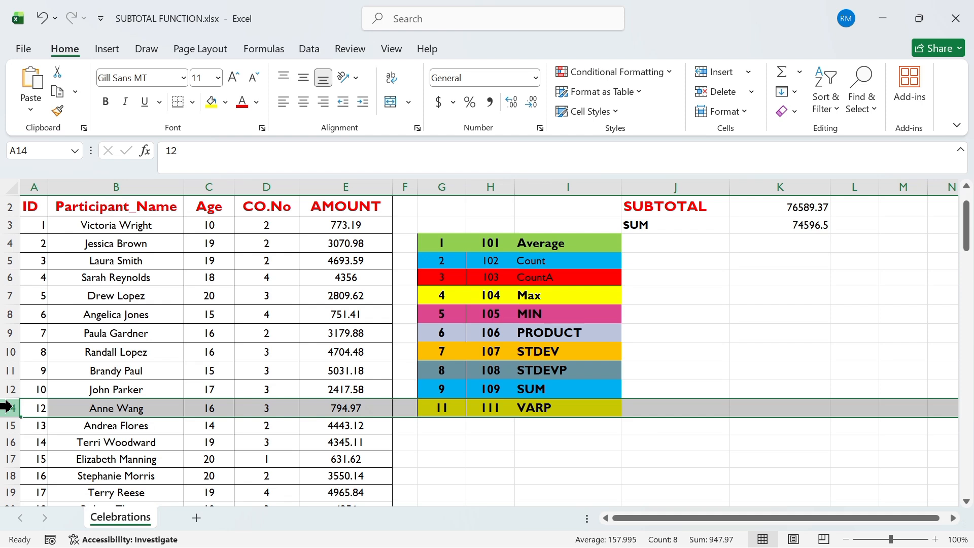
{"action": "right_click", "coordinate": [6, 408]}
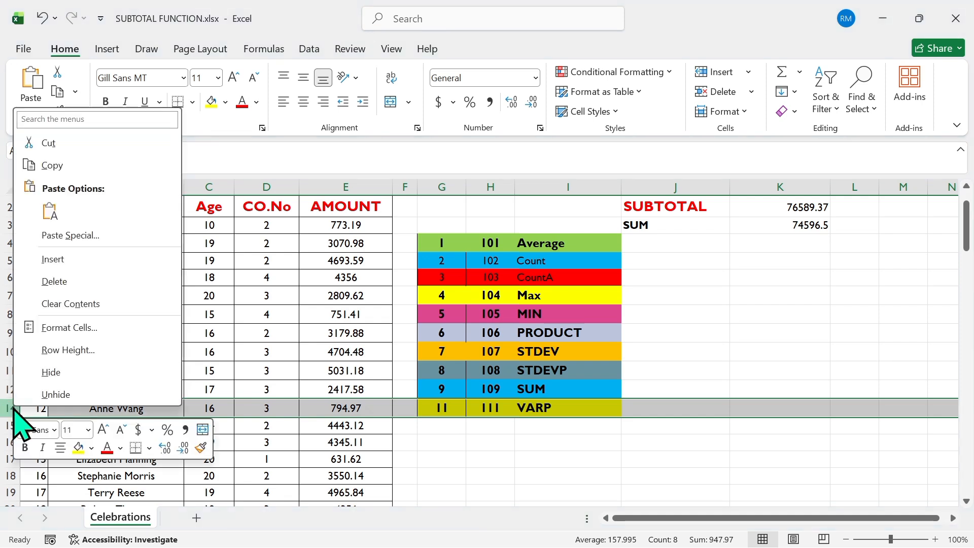
{"action": "left_click", "coordinate": [55, 395]}
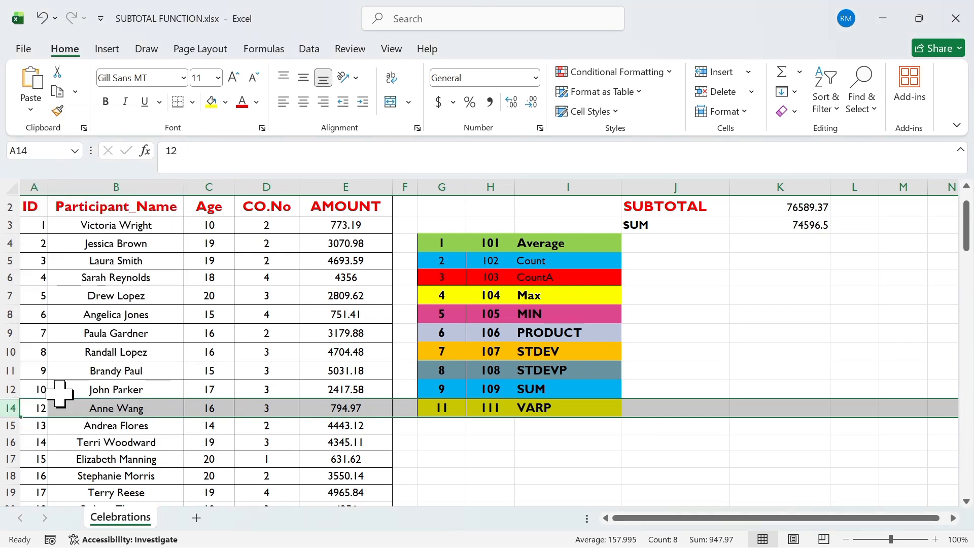
Step: Unhide row 13 of the participant table by selecting the rows around it and restoring its height
{"action": "left_click", "coordinate": [9, 389]}
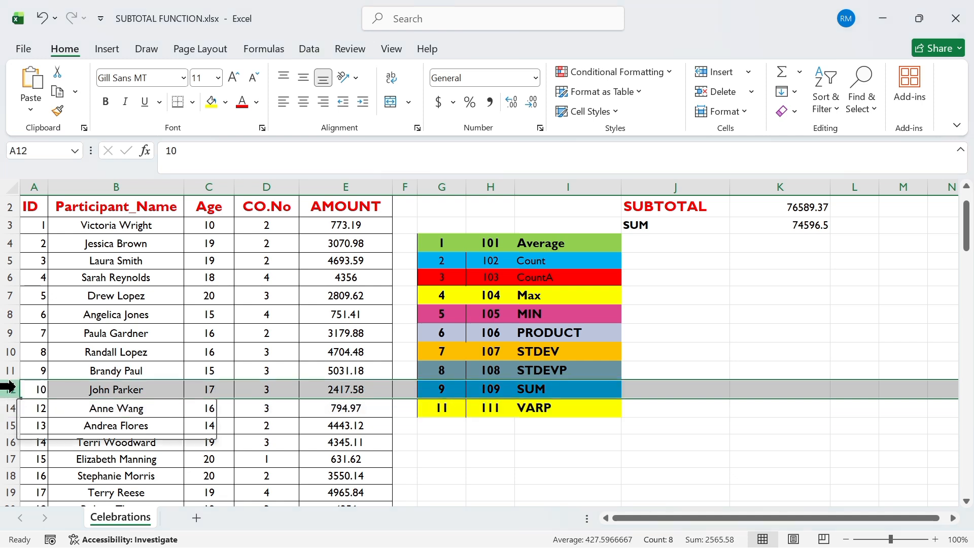
{"action": "right_click", "coordinate": [9, 389]}
{"action": "left_click", "coordinate": [41, 373]}
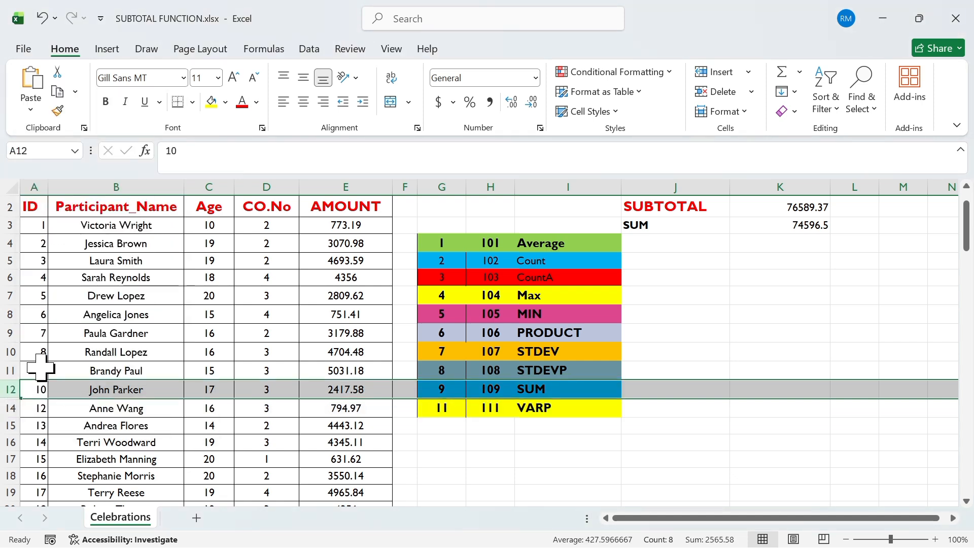
{"action": "left_click_drag", "start_coordinate": [39, 420], "coordinate": [10, 391]}
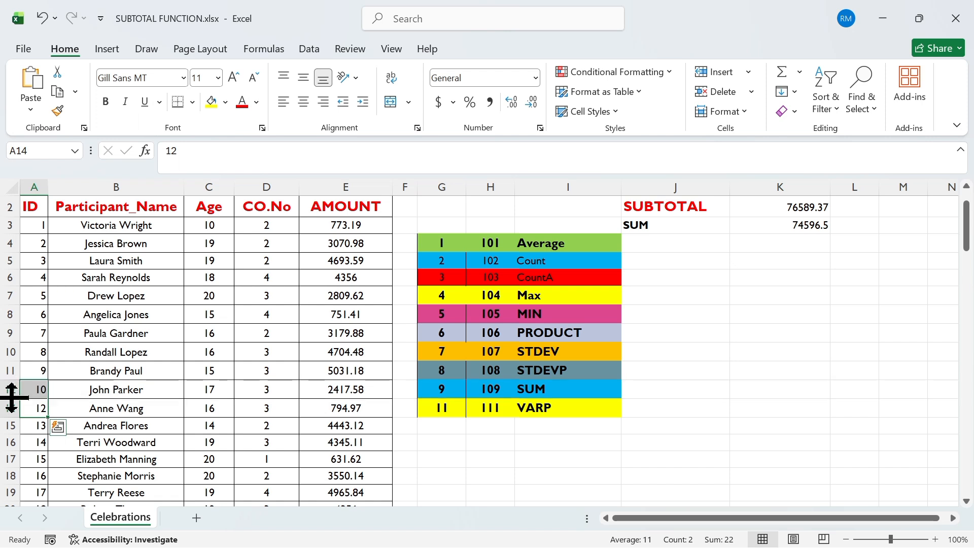
{"action": "right_click", "coordinate": [11, 398]}
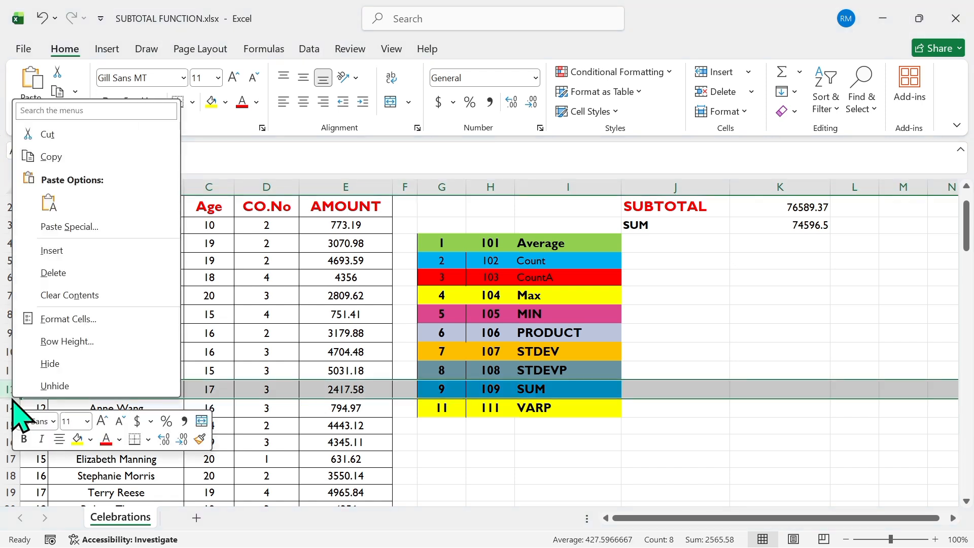
{"action": "left_click", "coordinate": [44, 385]}
{"action": "left_click", "coordinate": [22, 391]}
{"action": "left_click", "coordinate": [20, 397]}
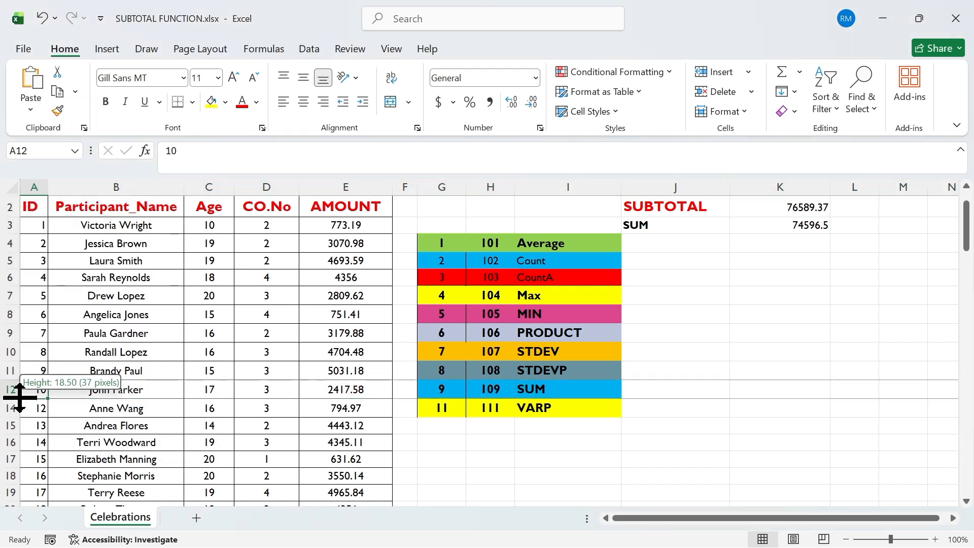
{"action": "mouse_move", "coordinate": [17, 399]}
{"action": "left_mouse_down"}
{"action": "mouse_move", "coordinate": [16, 428]}
{"action": "mouse_move", "coordinate": [17, 413]}
{"action": "left_mouse_up"}
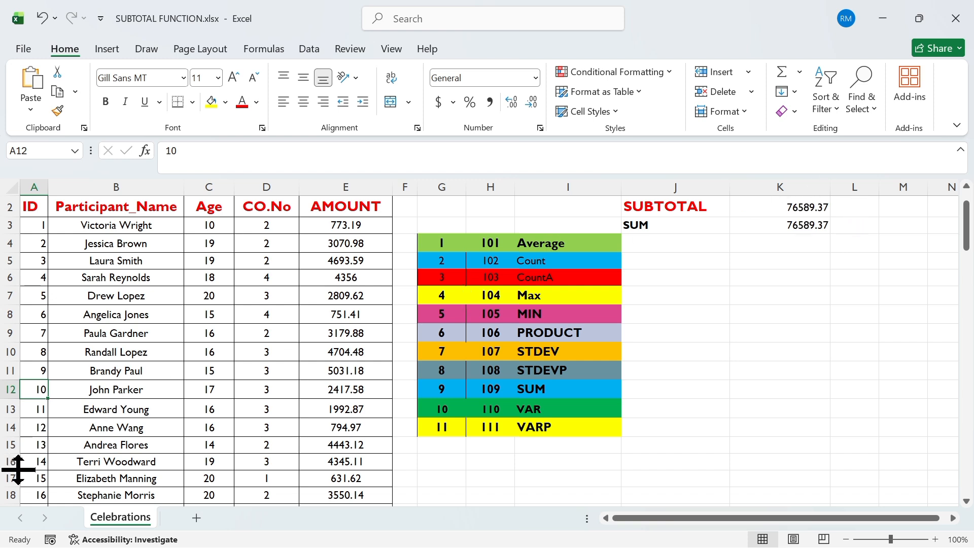
Step: Hide row 17 of the participant table
{"action": "left_click", "coordinate": [5, 478]}
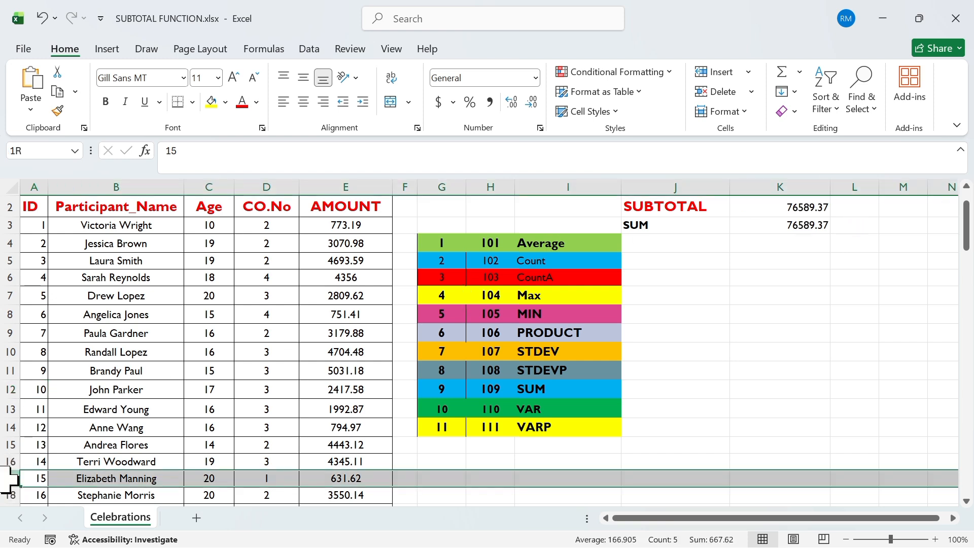
{"action": "right_click", "coordinate": [3, 478]}
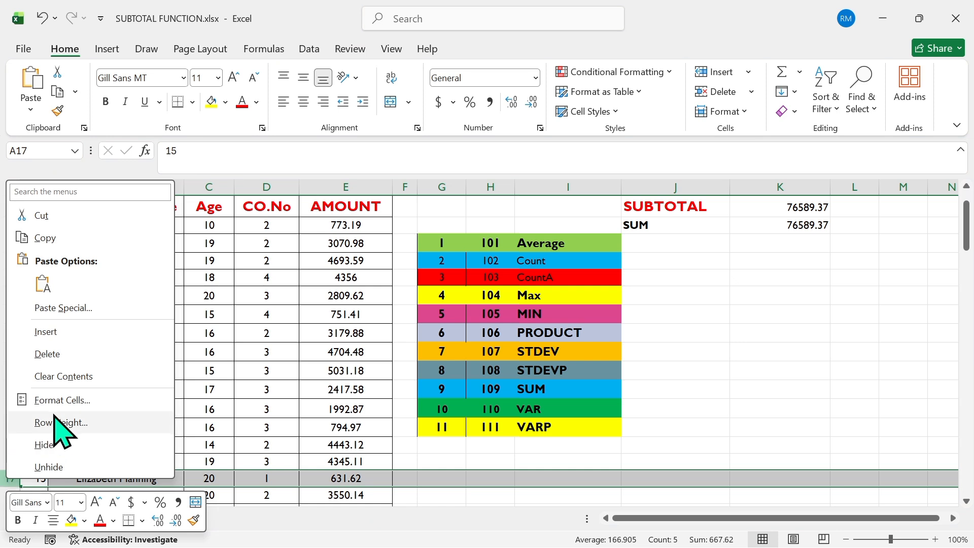
{"action": "left_click", "coordinate": [70, 445]}
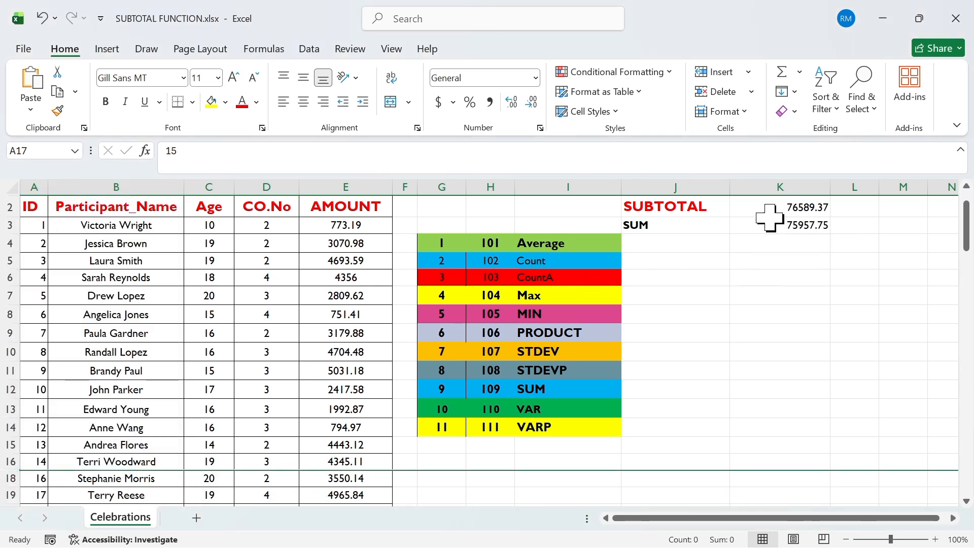
Step: Examine the K2 and K3 subtotal results and the STDEVP, SUM, VAR and VARP entries of the function table
{"action": "left_click", "coordinate": [810, 208]}
{"action": "left_click", "coordinate": [807, 226]}
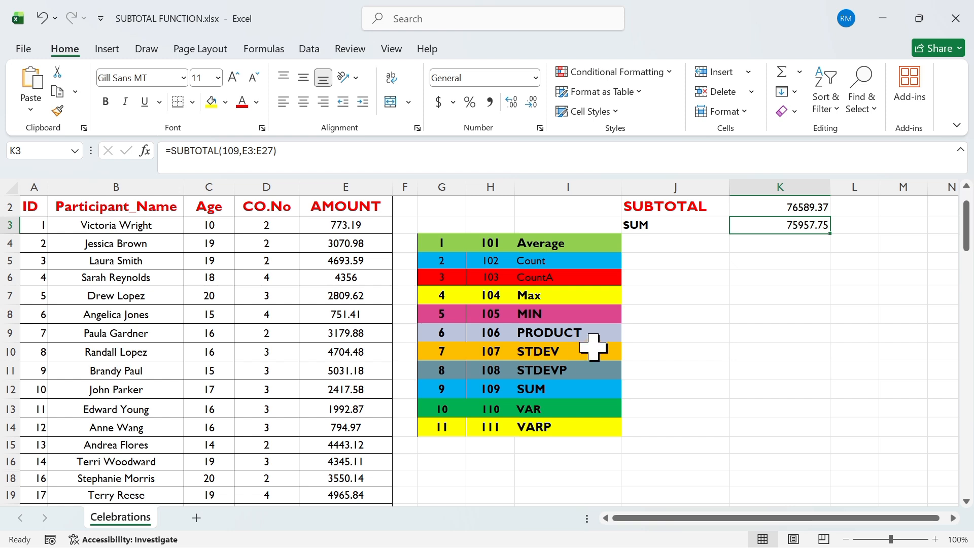
{"action": "left_click", "coordinate": [559, 371]}
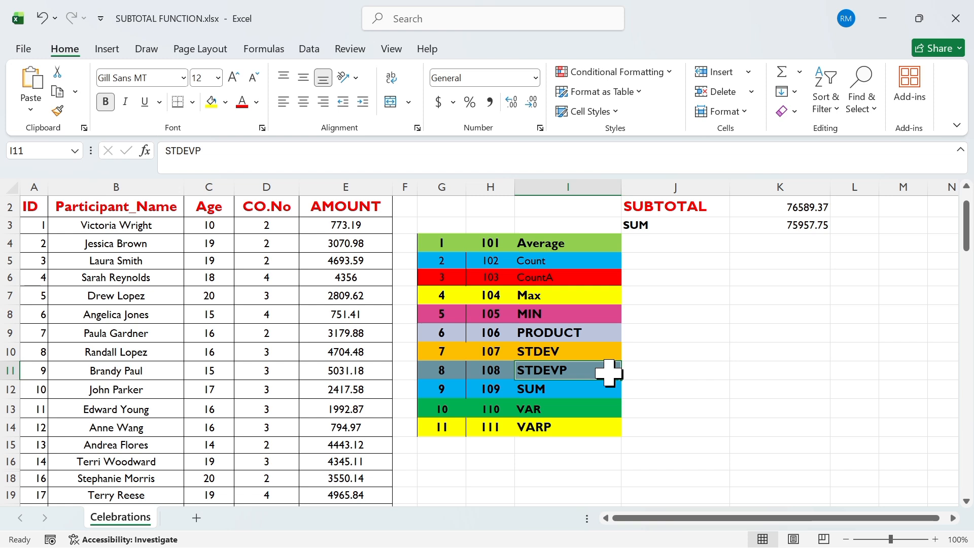
{"action": "left_click", "coordinate": [571, 391]}
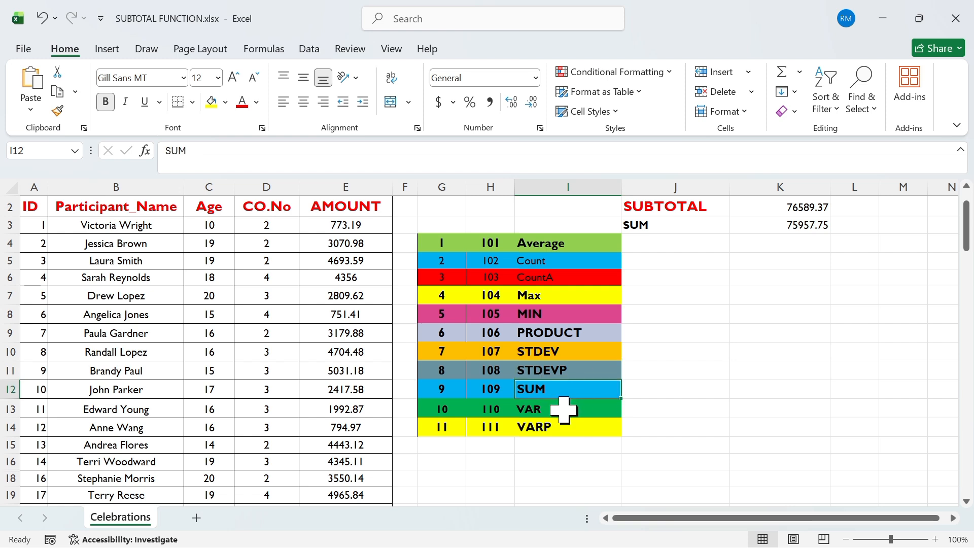
{"action": "left_click", "coordinate": [563, 408]}
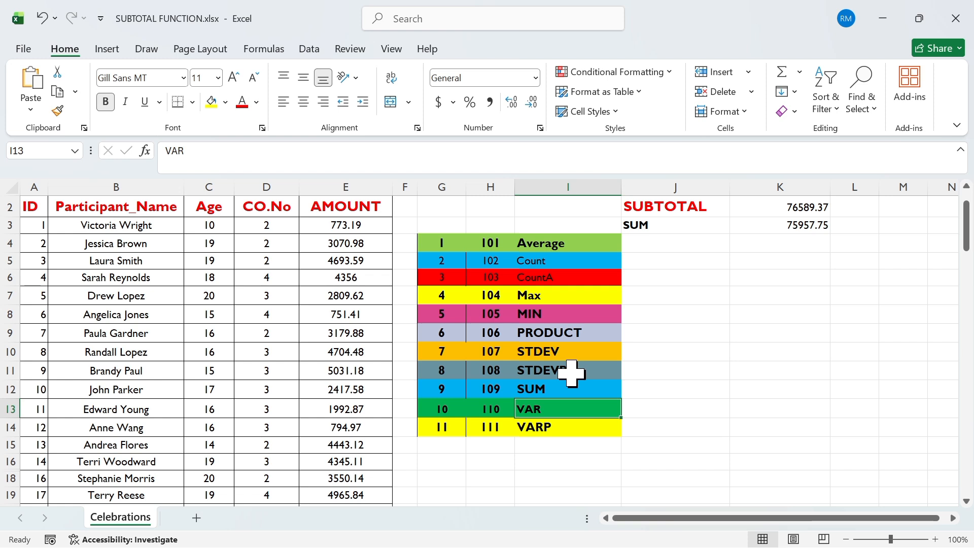
{"action": "left_click", "coordinate": [555, 428]}
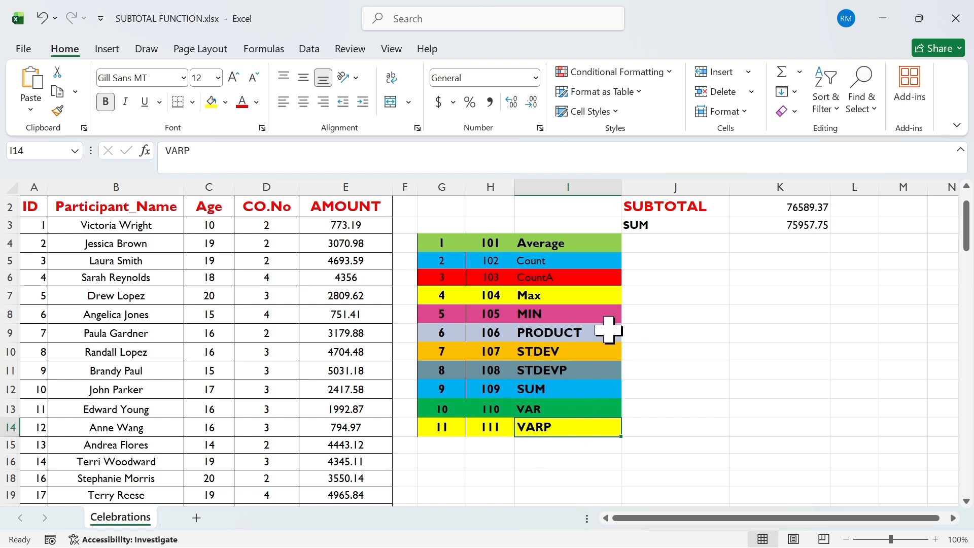
Step: Enter =SUBTOTAL(10,E3:E27) in K5 to calculate the variance of the AMOUNT column
{"action": "left_click", "coordinate": [748, 260]}
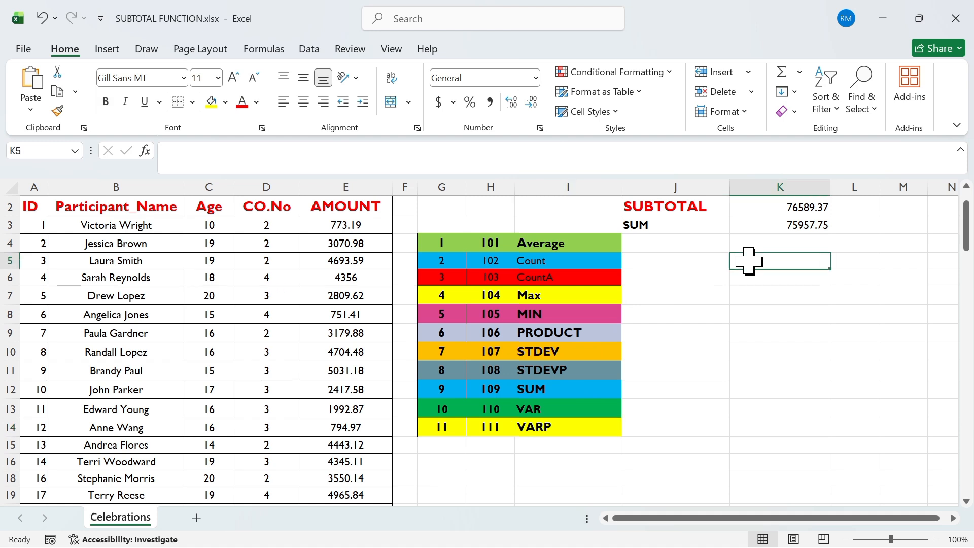
{"action": "type", "text": "=su"}
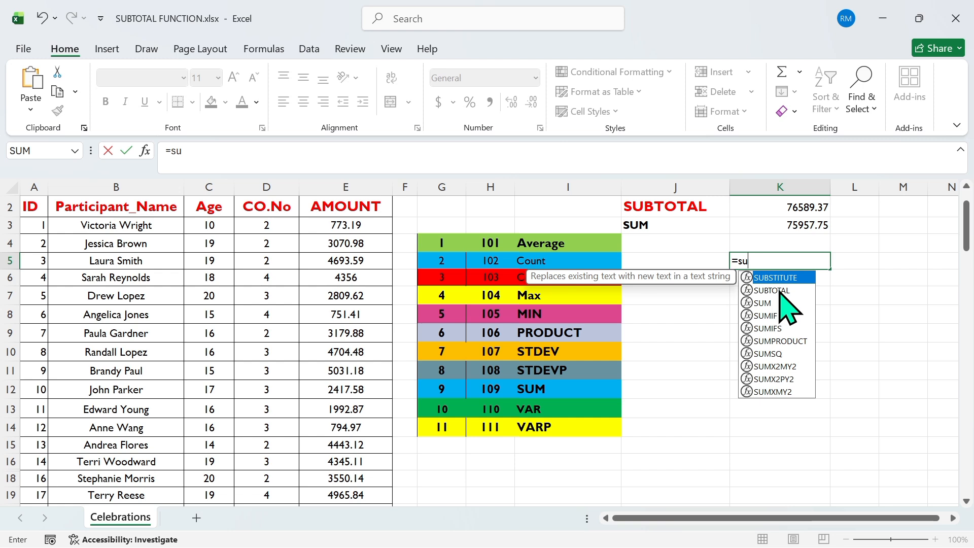
{"action": "double_click", "coordinate": [771, 290]}
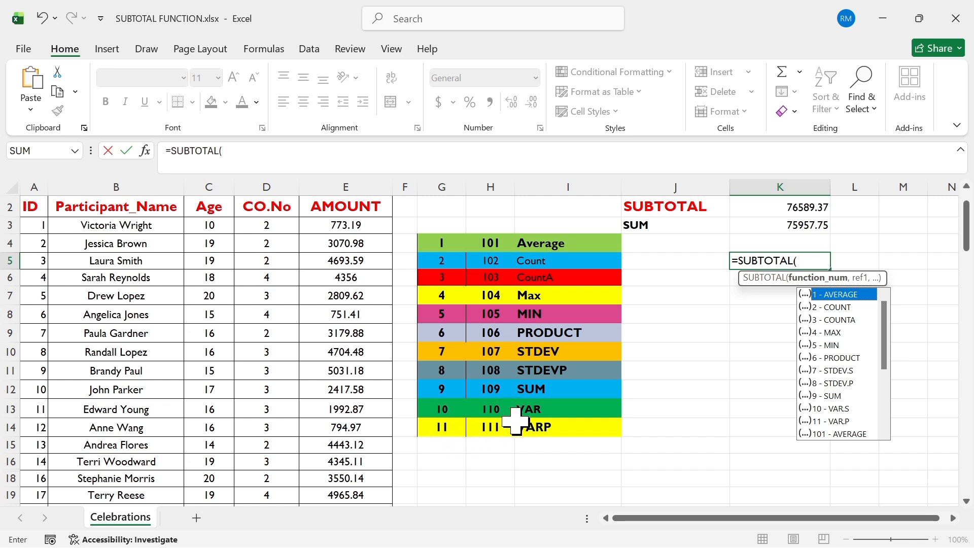
{"action": "type", "text": "10,"}
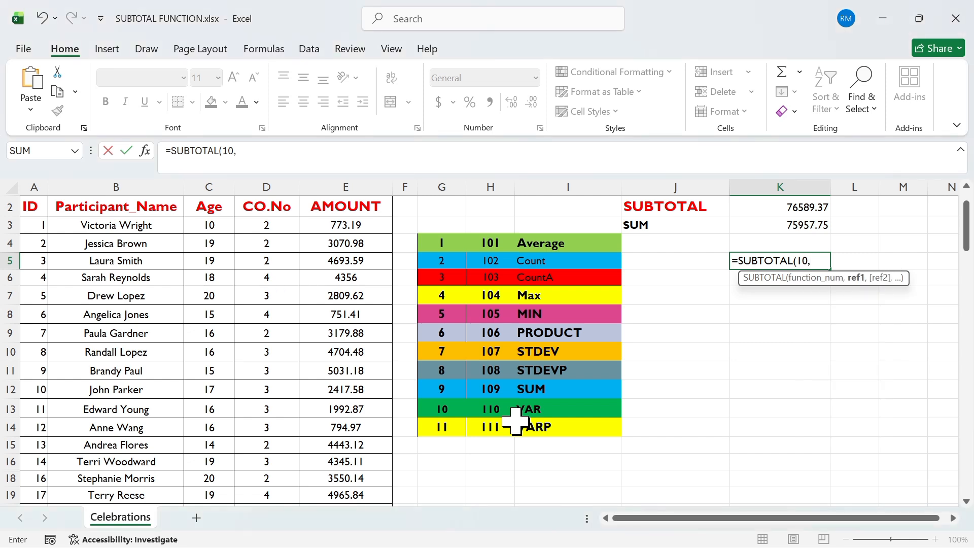
{"action": "type", "text": "E3"}
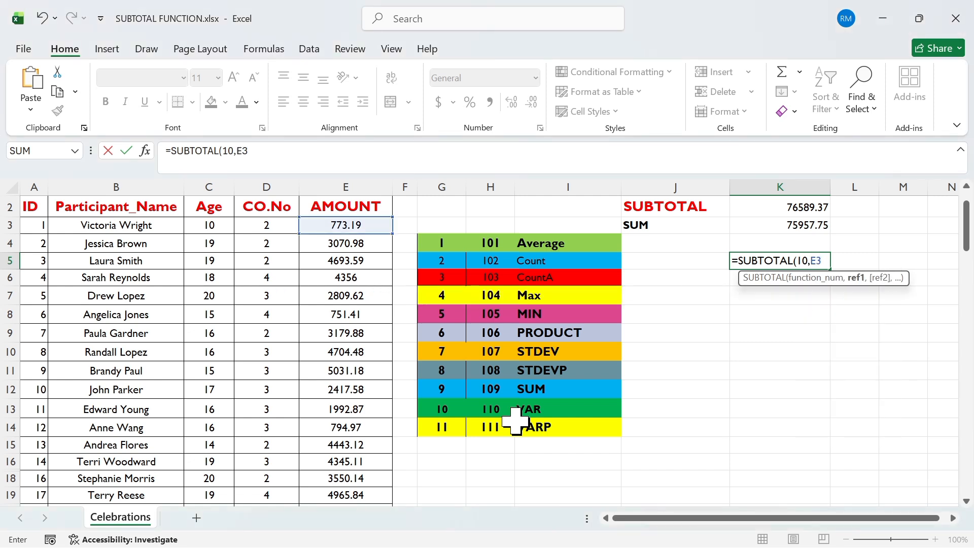
{"action": "type", "text": ":E2"}
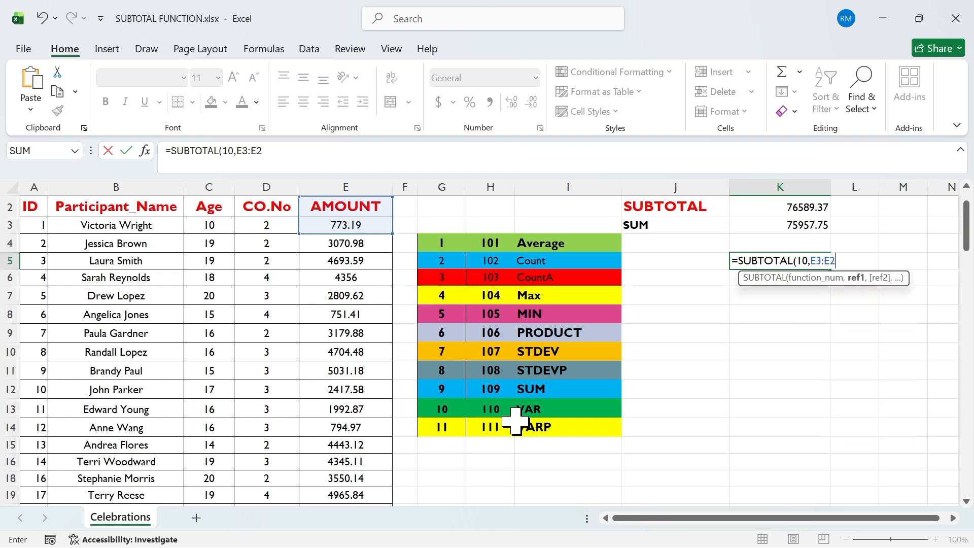
{"action": "type", "text": "7)"}
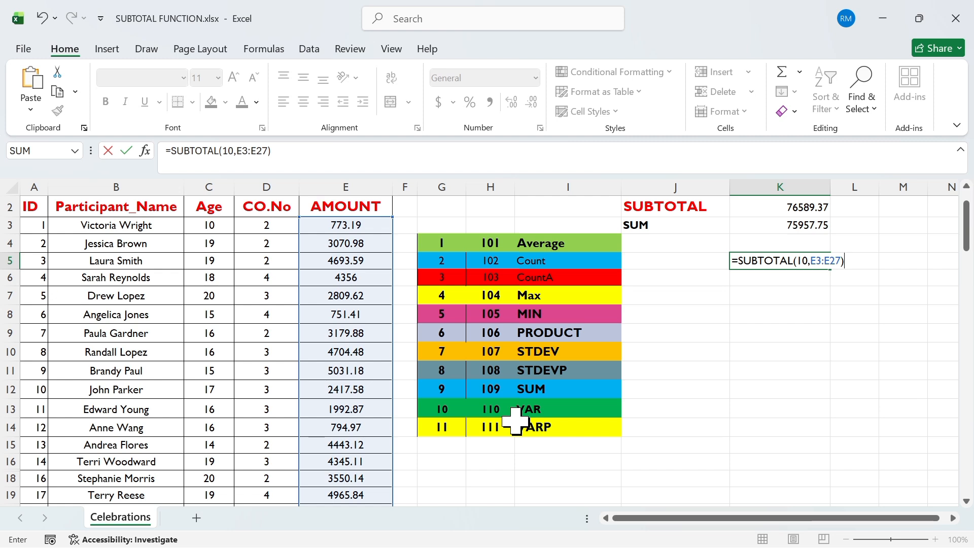
{"action": "key", "text": "Return"}
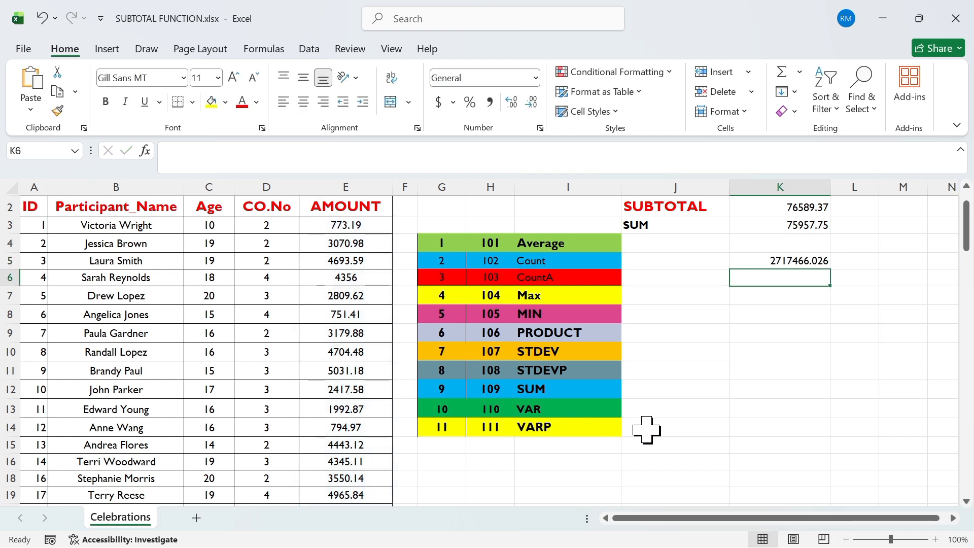
{"action": "left_click", "coordinate": [820, 260]}
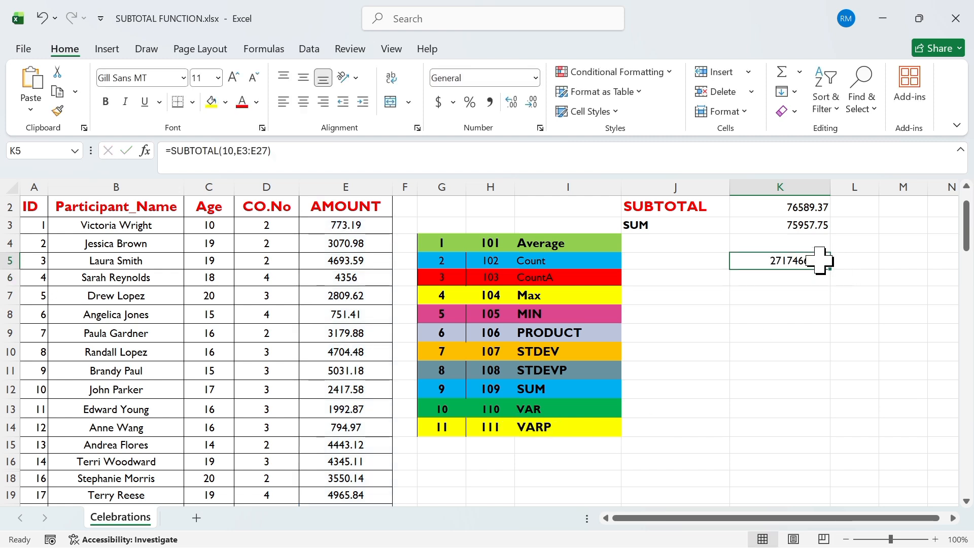
{"action": "left_click", "coordinate": [801, 291]}
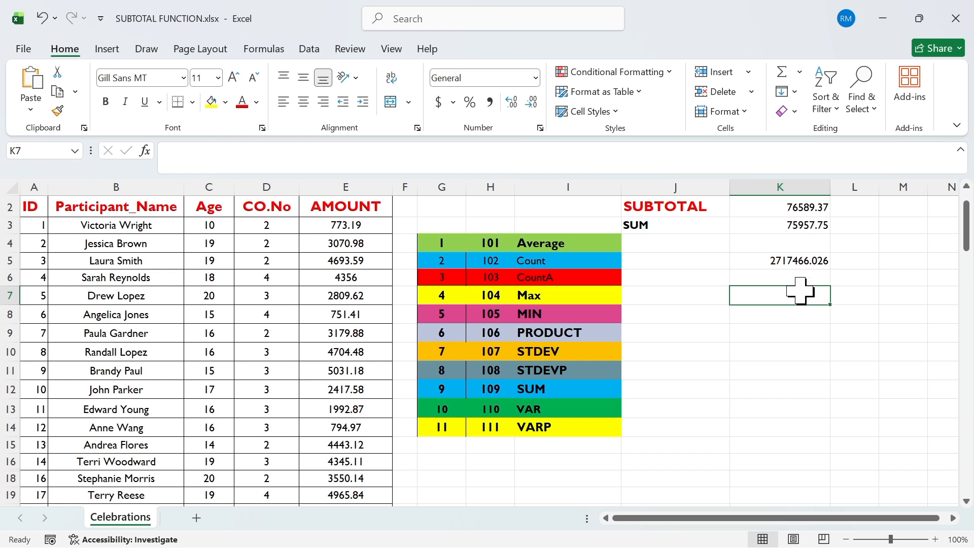